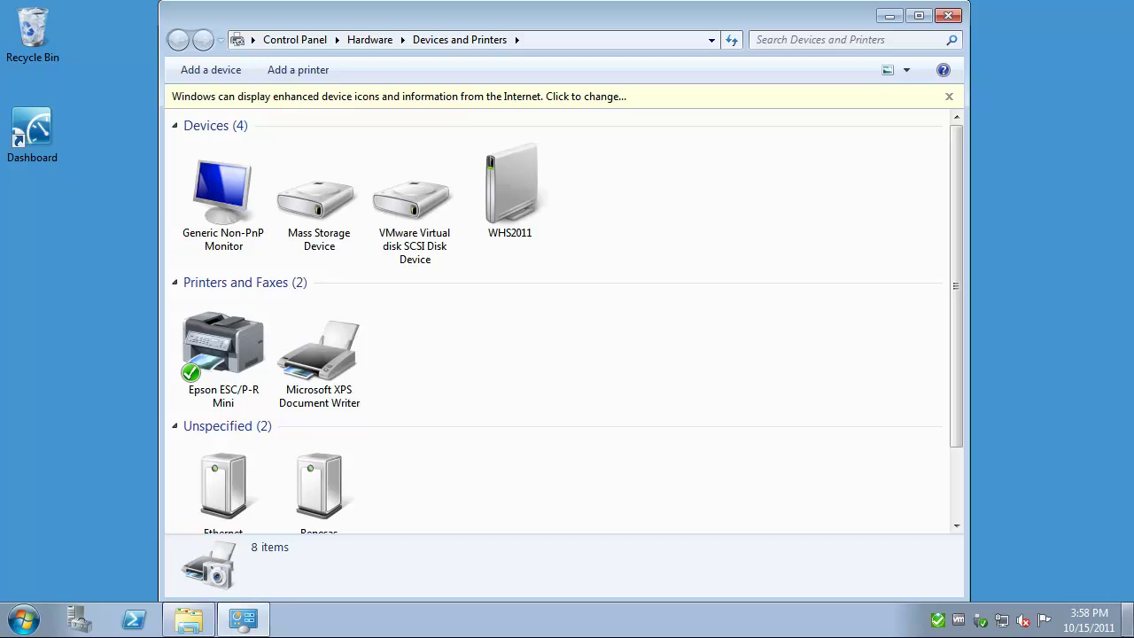
# Check the server's Windows edition and basic system information in the computer's properties
pyautogui.click(19, 621)
pyautogui.rightClick(271, 330)
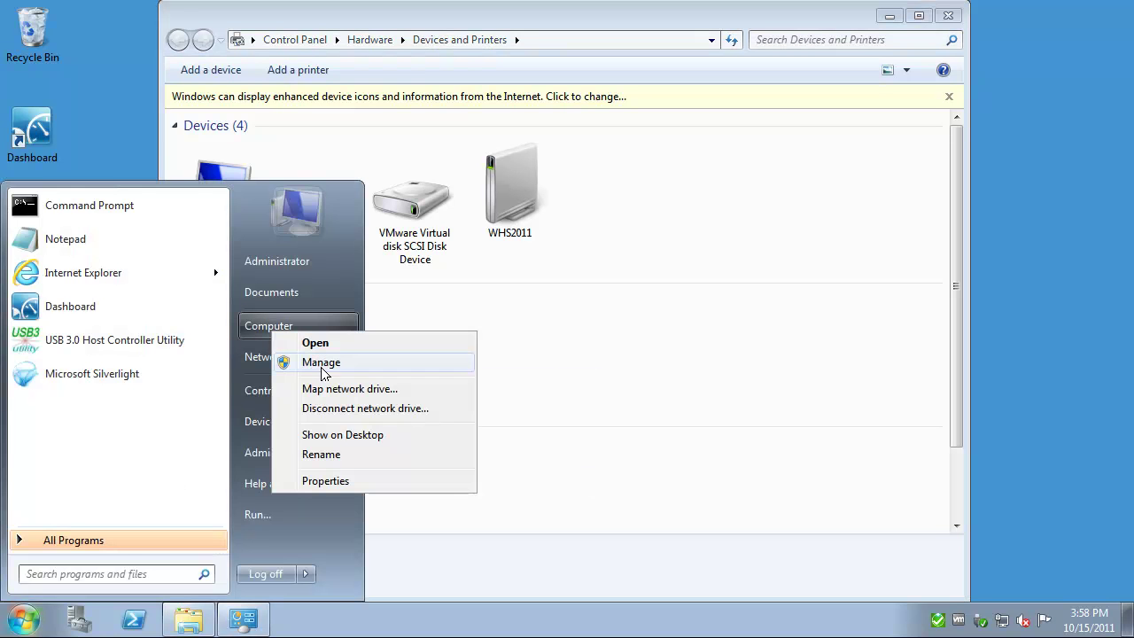
pyautogui.click(344, 481)
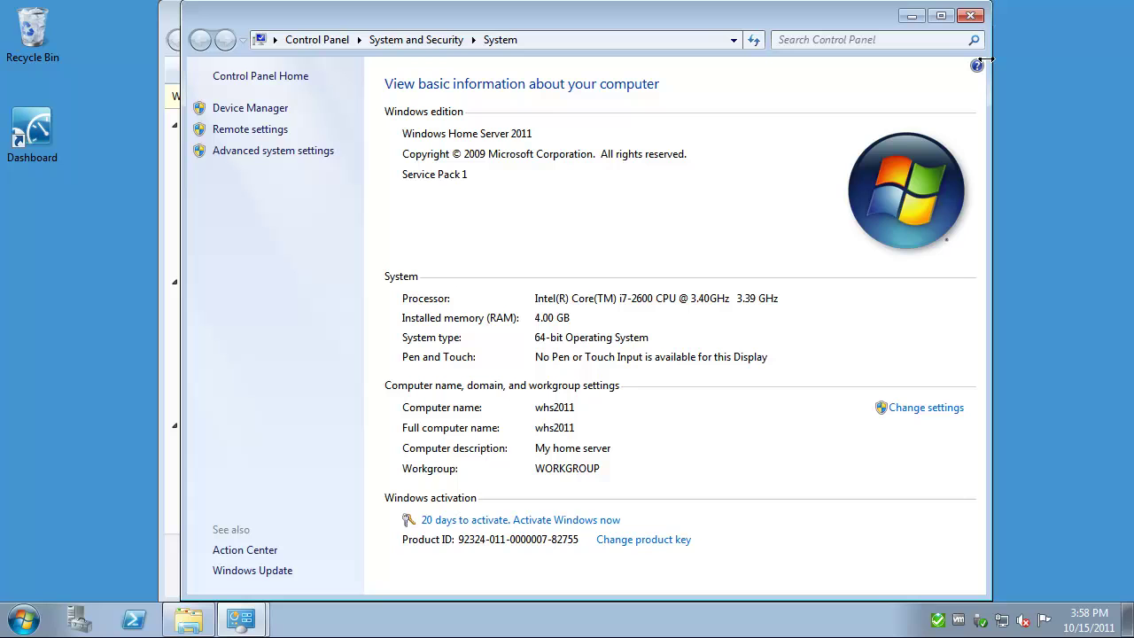
pyautogui.click(970, 16)
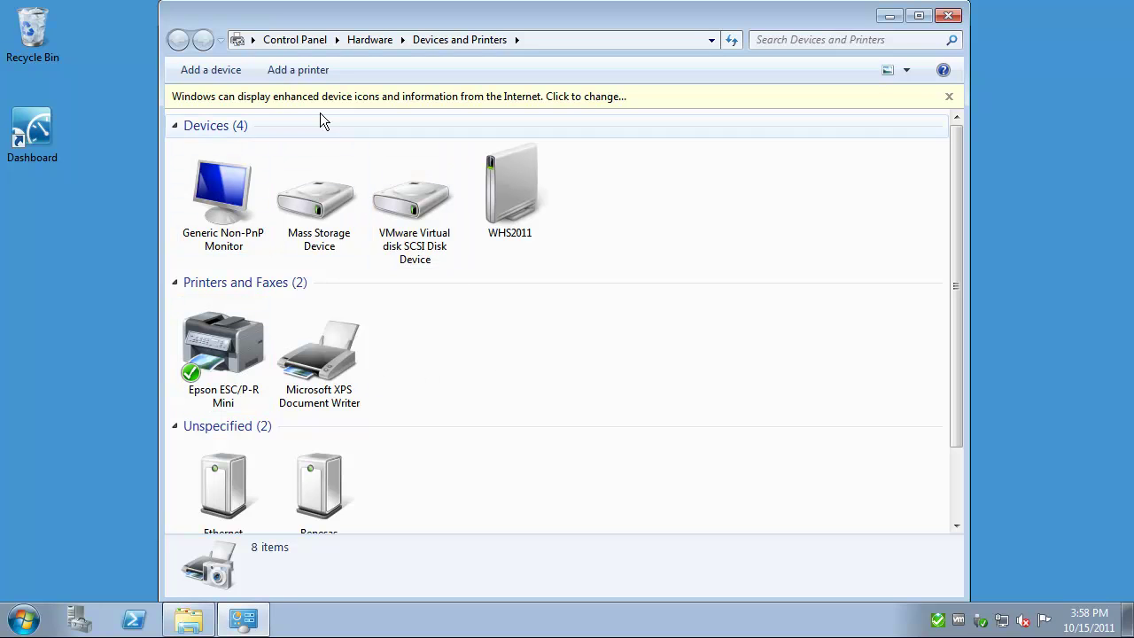
# Add the network printer MFC-9840CDW (Brother) at address 10.10.1.7 and choose not to share it
pyautogui.click(315, 78)
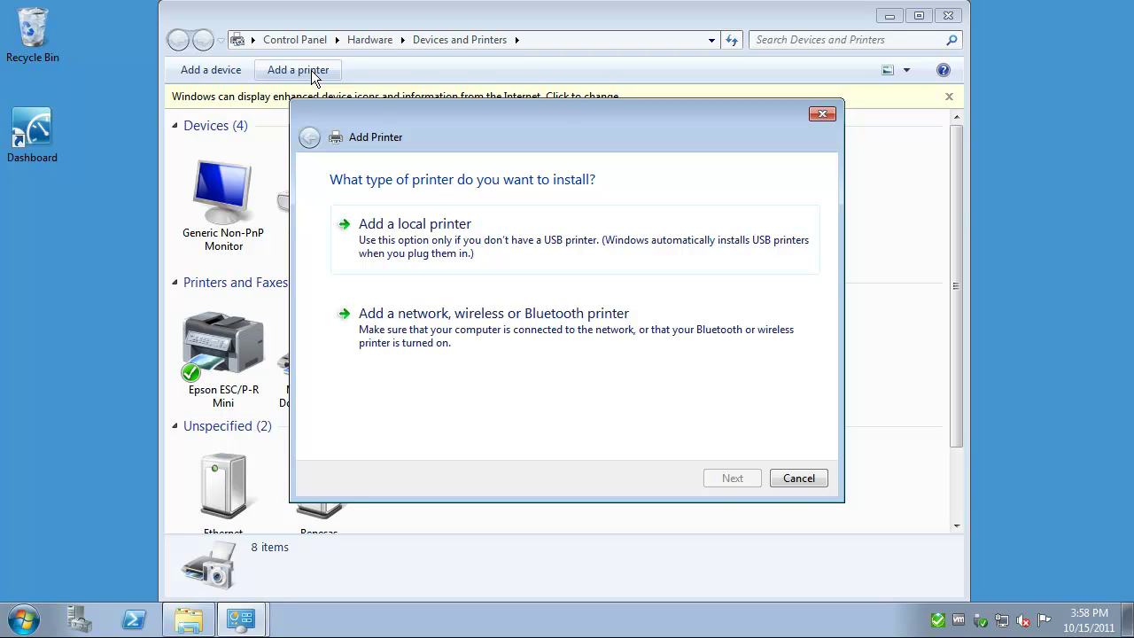
pyautogui.click(704, 338)
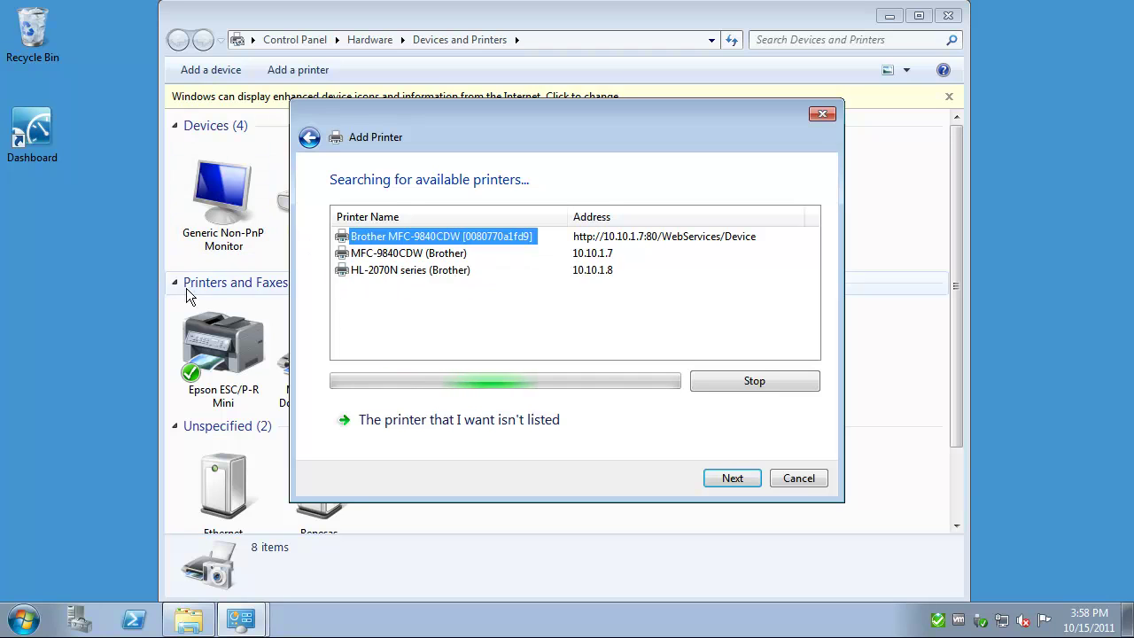
pyautogui.click(424, 256)
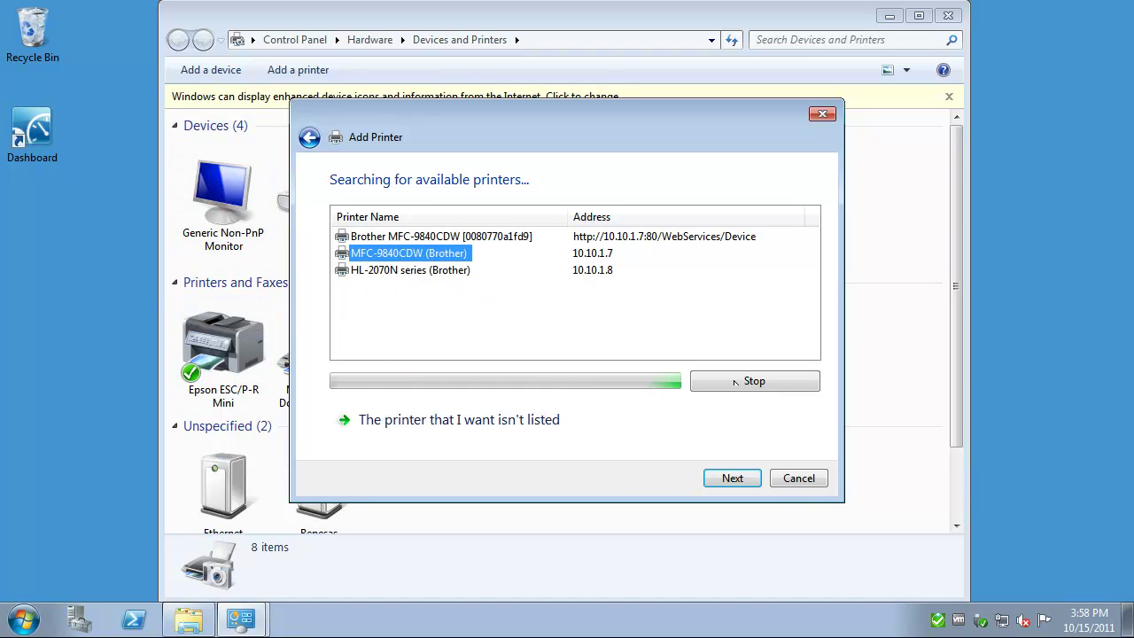
pyautogui.click(733, 479)
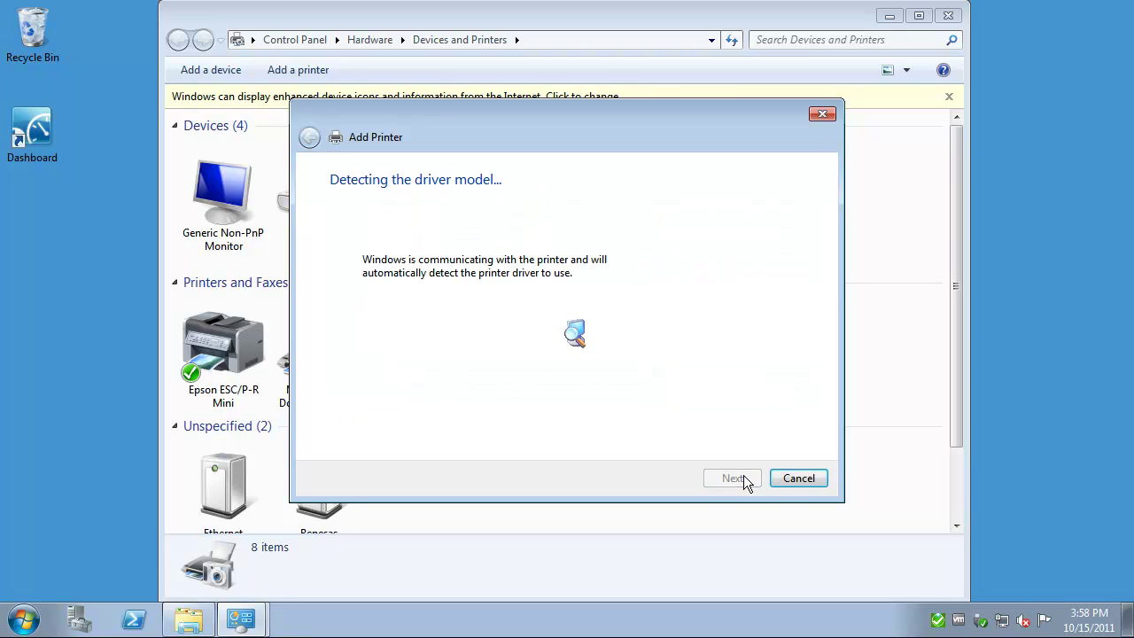
pyautogui.click(743, 477)
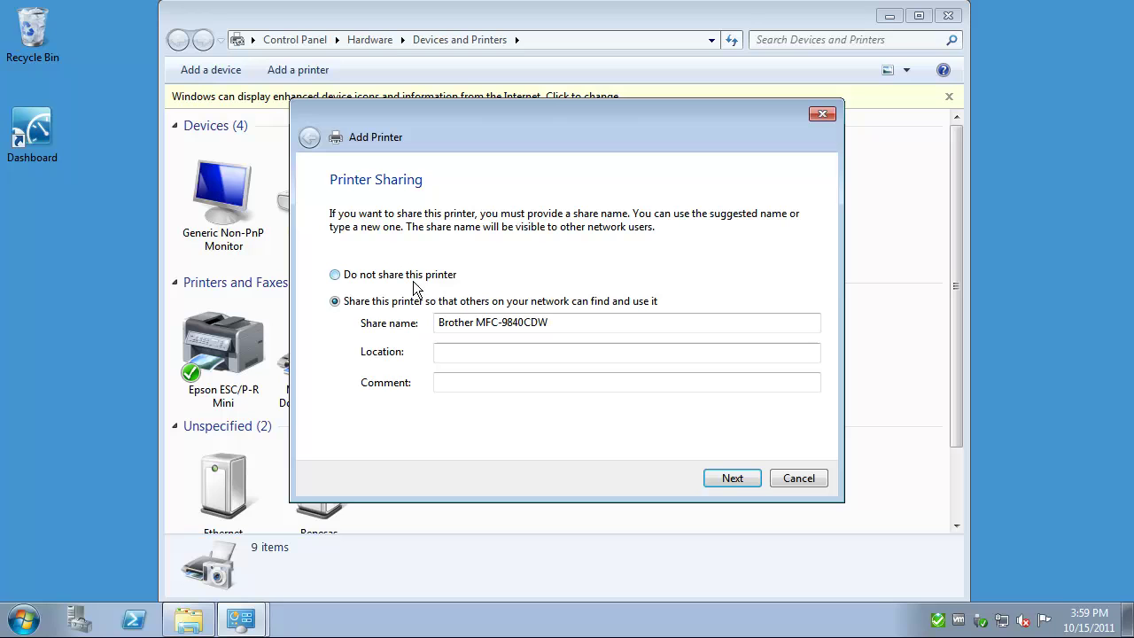
pyautogui.click(414, 282)
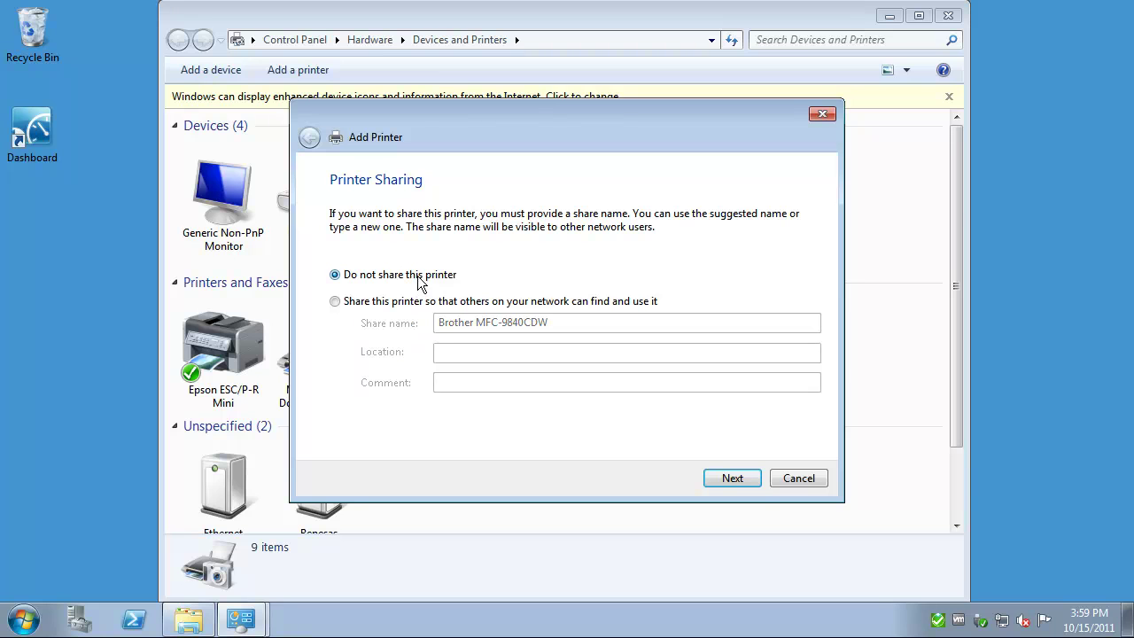
pyautogui.click(741, 478)
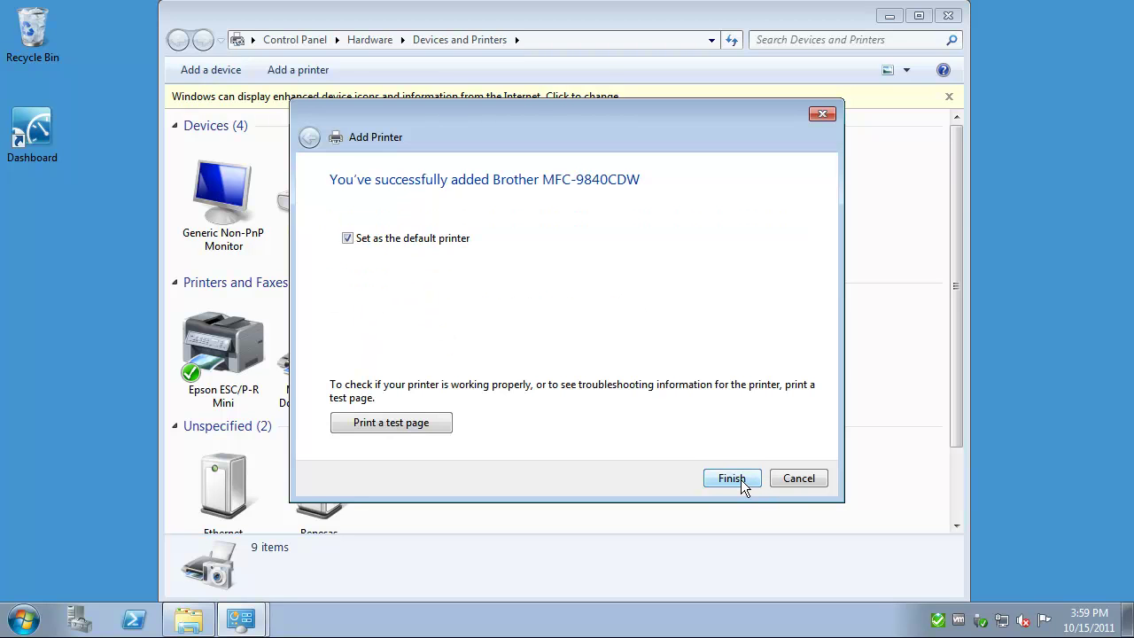
# Print a test page and finish the setup with the Brother printer as default, closing Devices and Printers
pyautogui.click(394, 422)
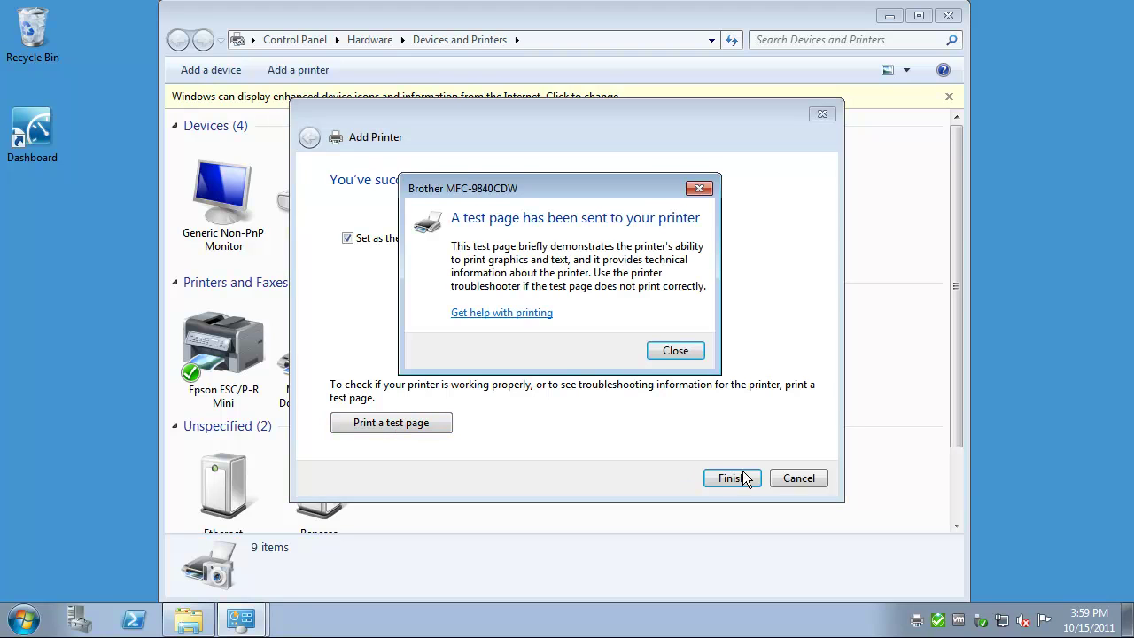
pyautogui.click(677, 350)
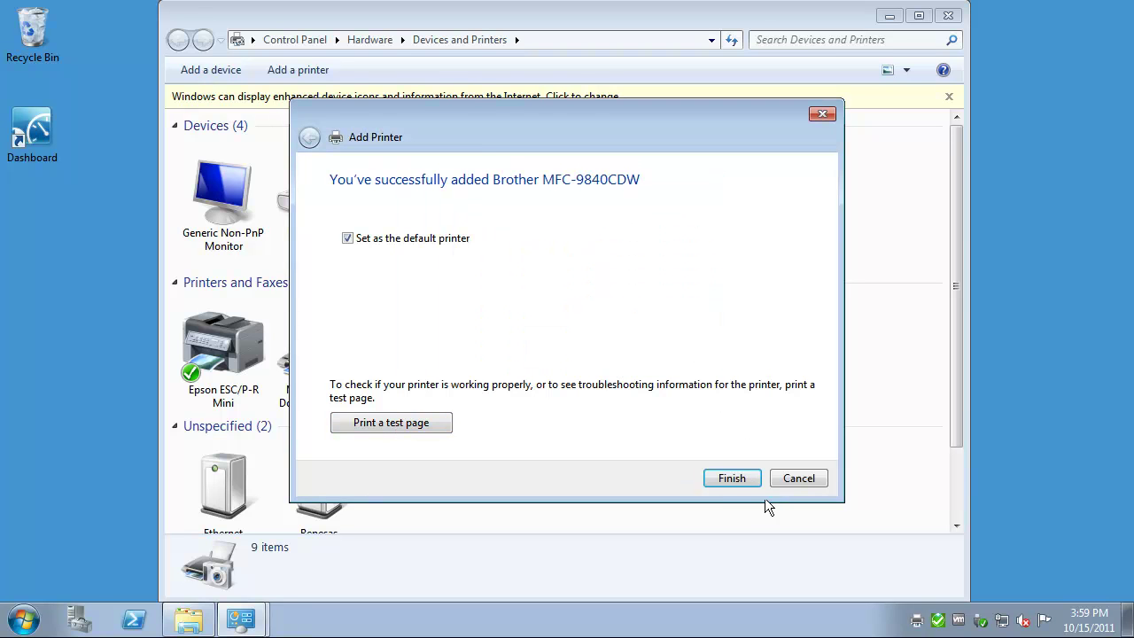
pyautogui.click(731, 478)
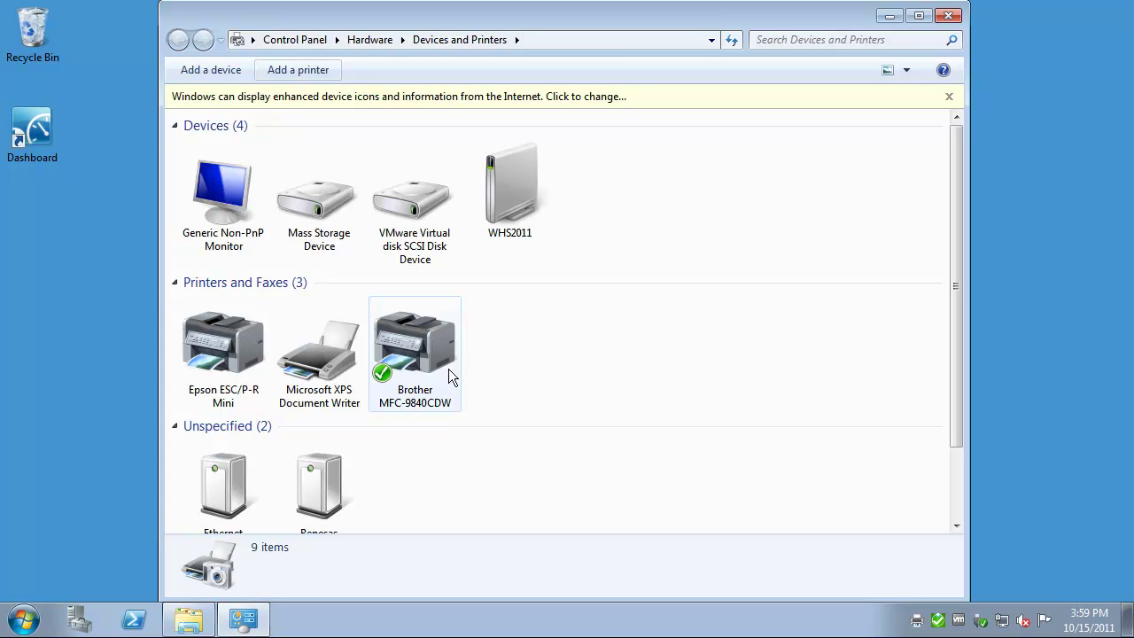
pyautogui.click(945, 18)
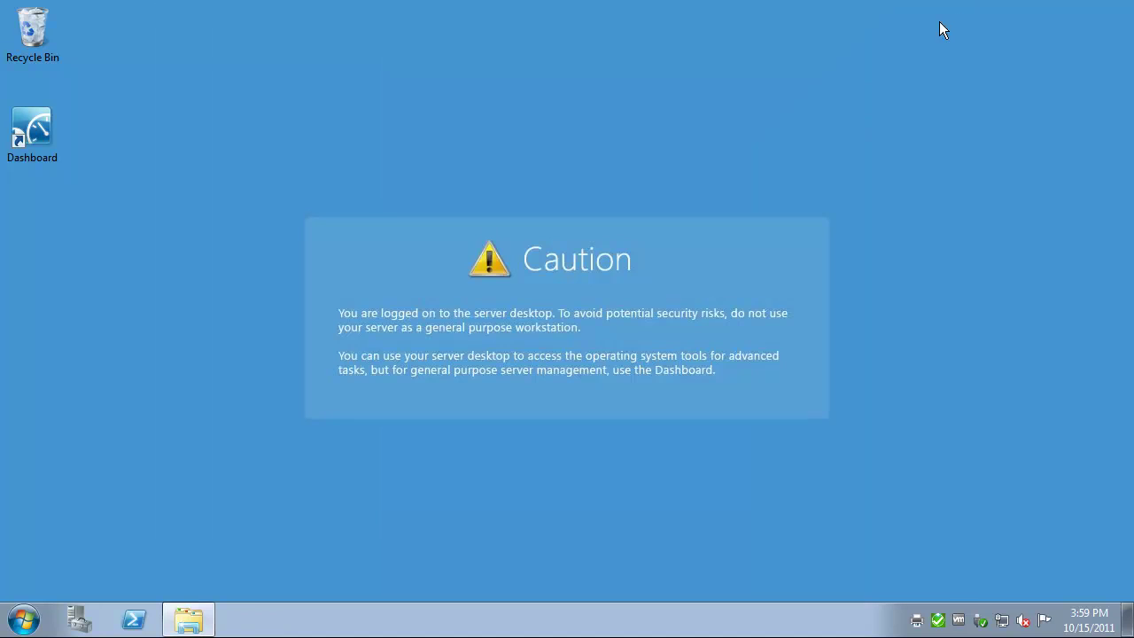
# Open the FingerPrint free trial download on the Collobos Software site in the browser, and go back from the store's product page
pyautogui.moveTo(188, 620)
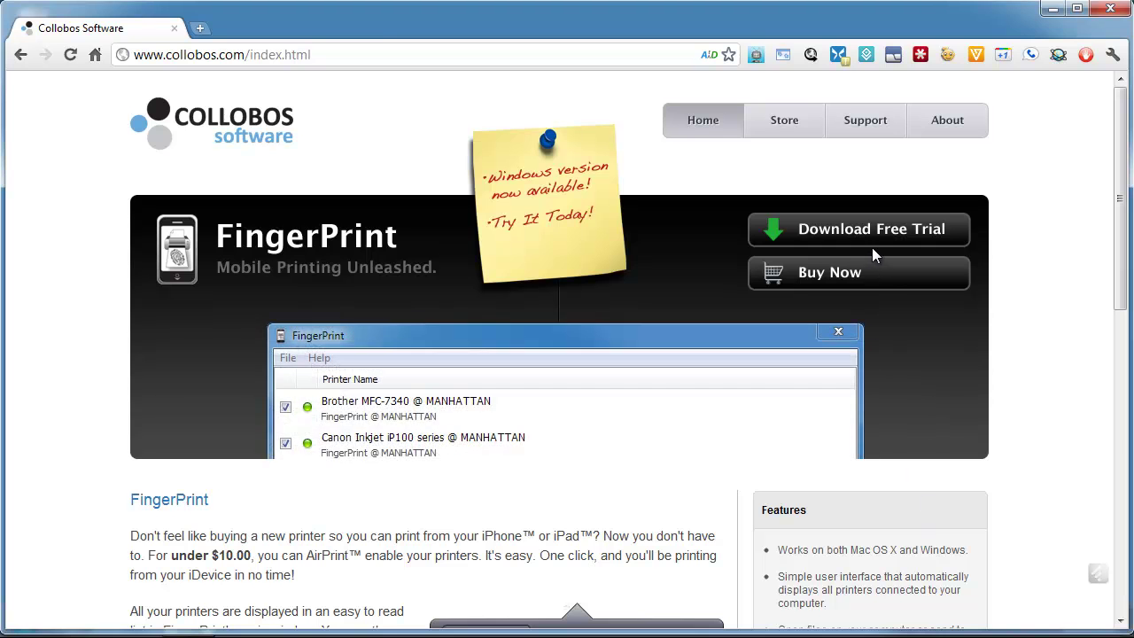
pyautogui.click(880, 238)
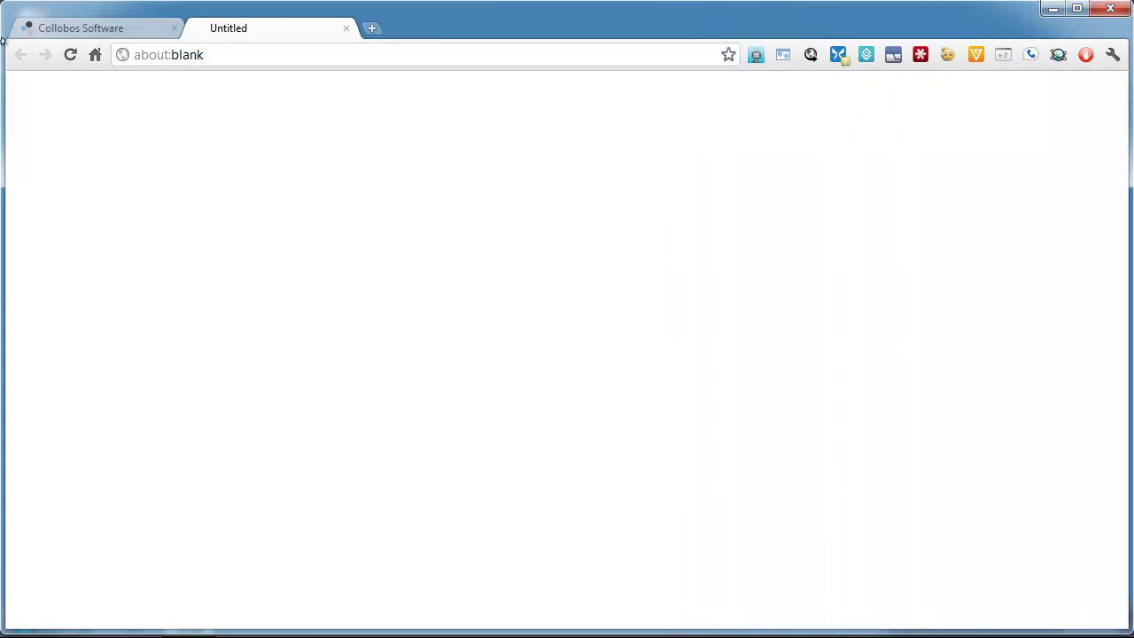
pyautogui.click(84, 31)
pyautogui.click(21, 55)
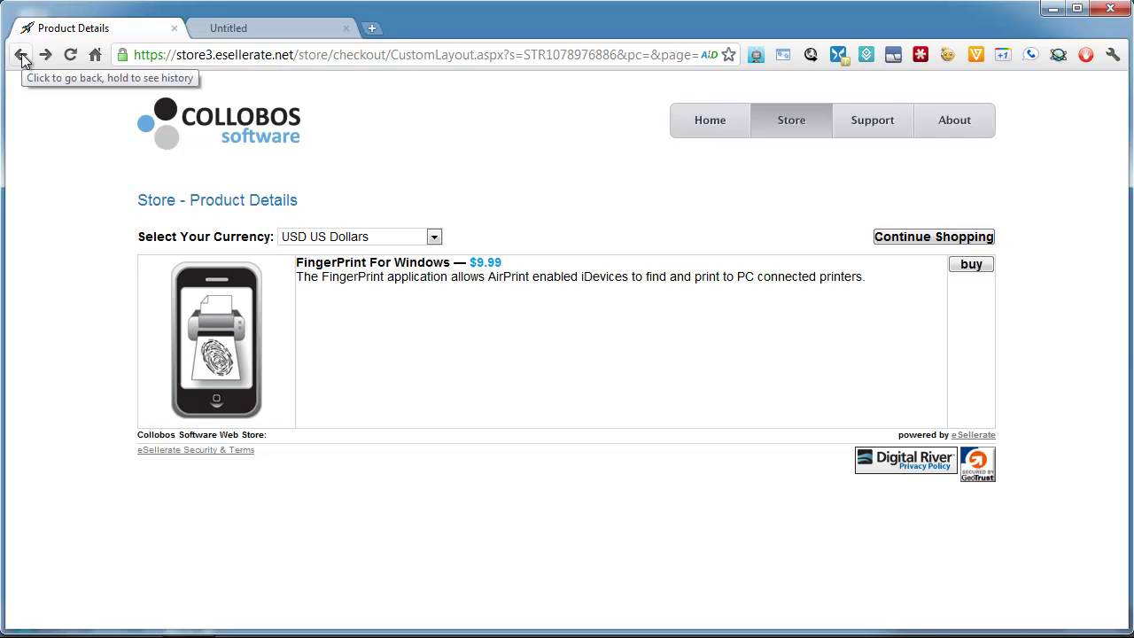
pyautogui.click(21, 55)
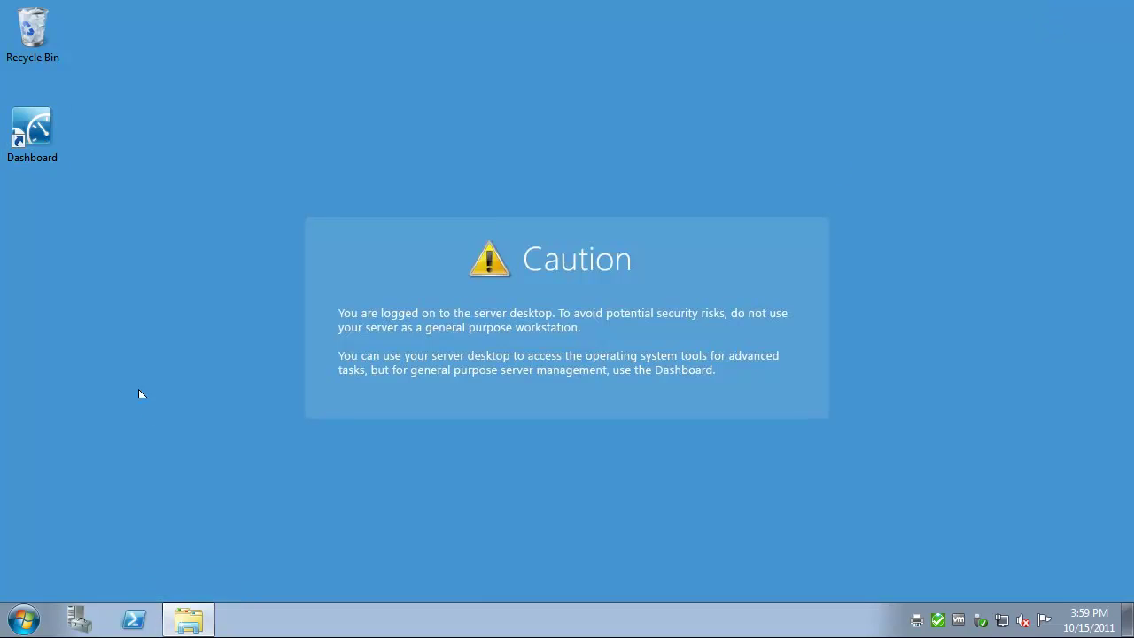
# Run FingerPrintSetup.exe from the server's Downloads folder and allow it to start despite the security warning
pyautogui.click(203, 627)
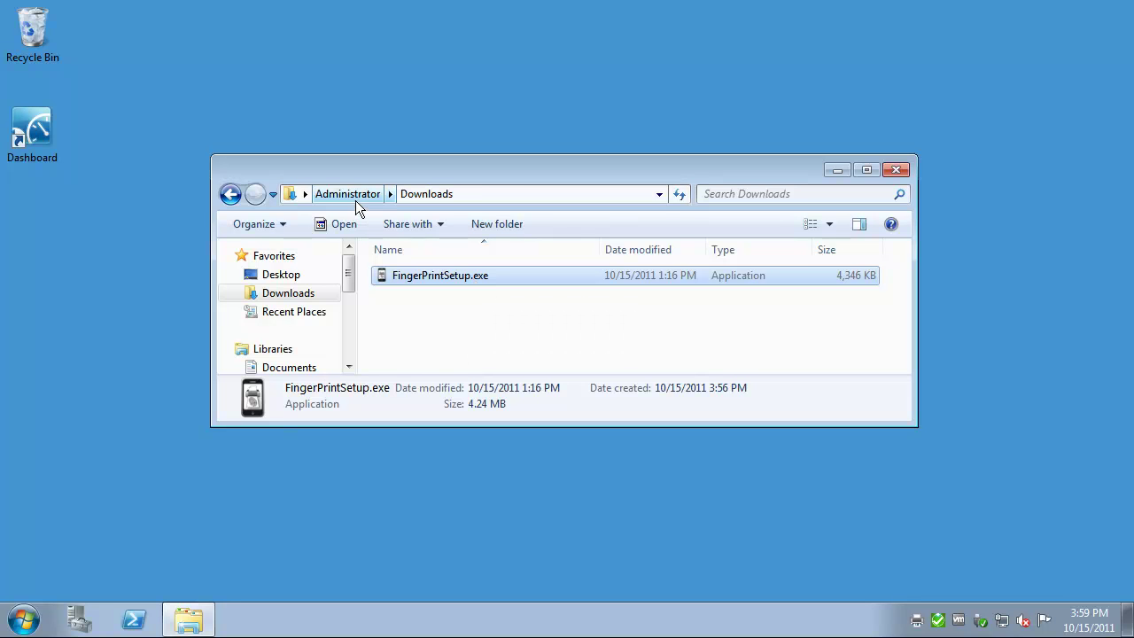
pyautogui.moveTo(456, 275)
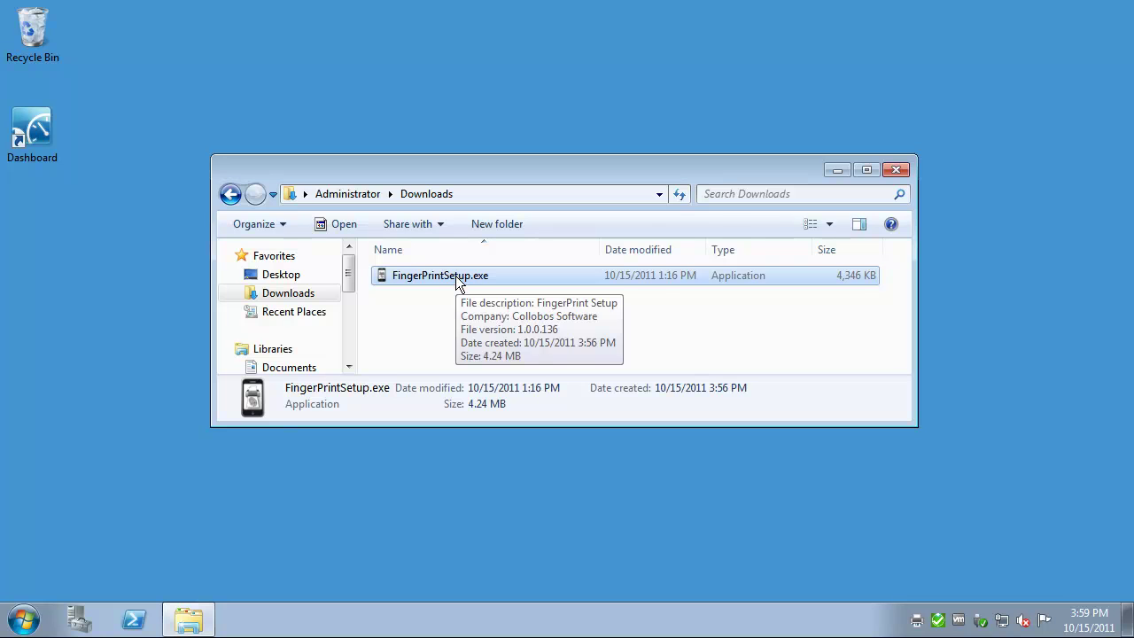
pyautogui.doubleClick(455, 275)
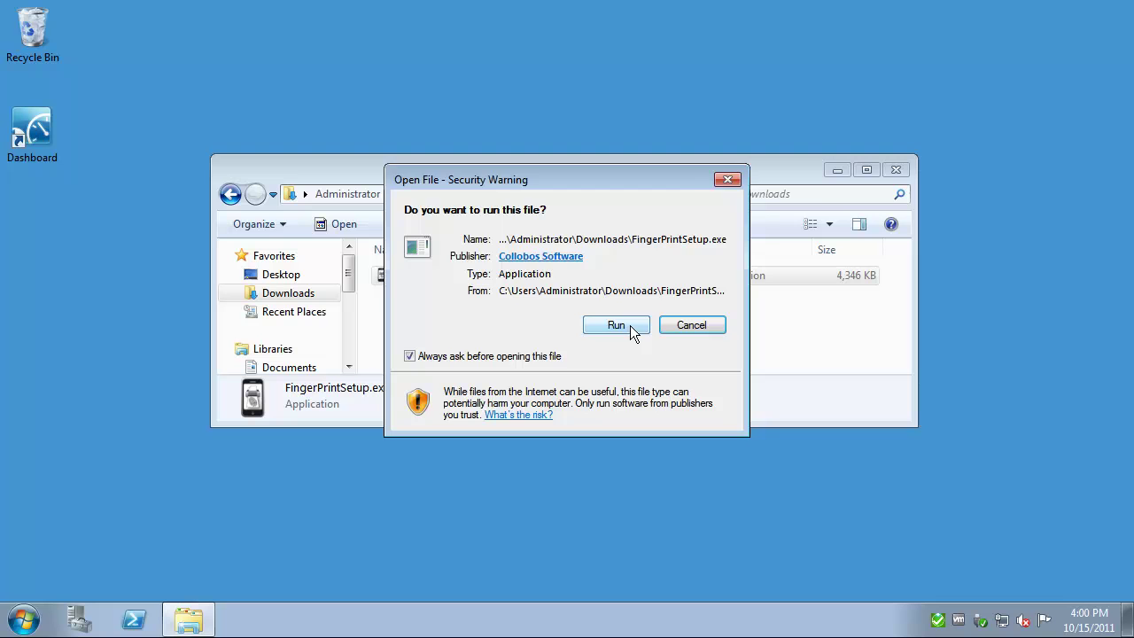
pyautogui.click(630, 325)
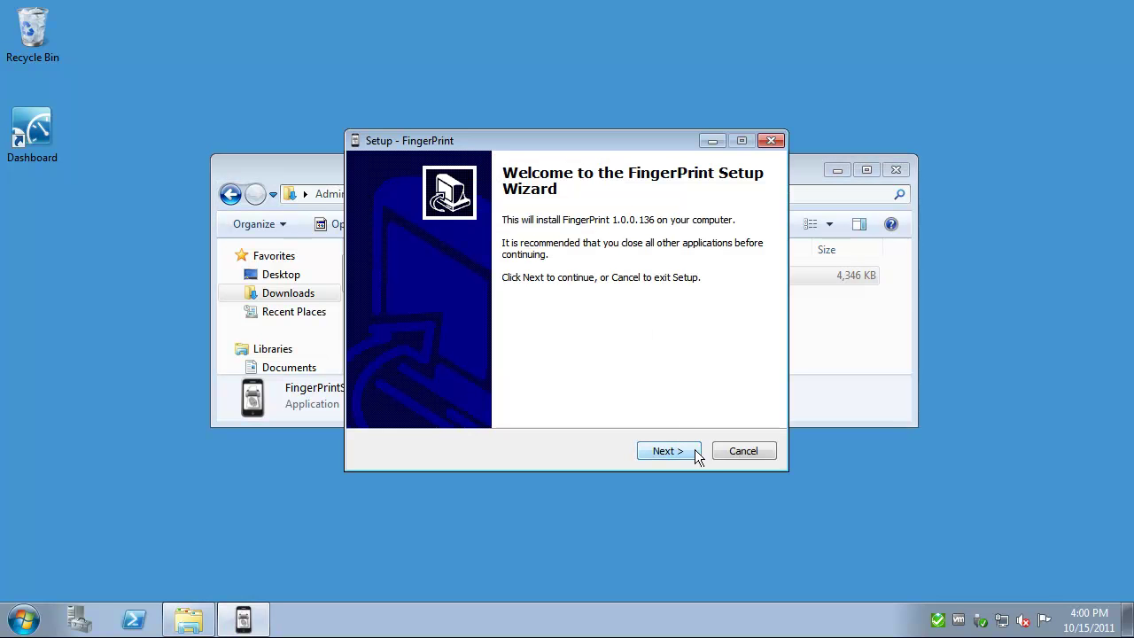
# Accept the FingerPrint license agreement, keep the FingerPrint Start Menu folder and choose to create a desktop icon
pyautogui.click(684, 455)
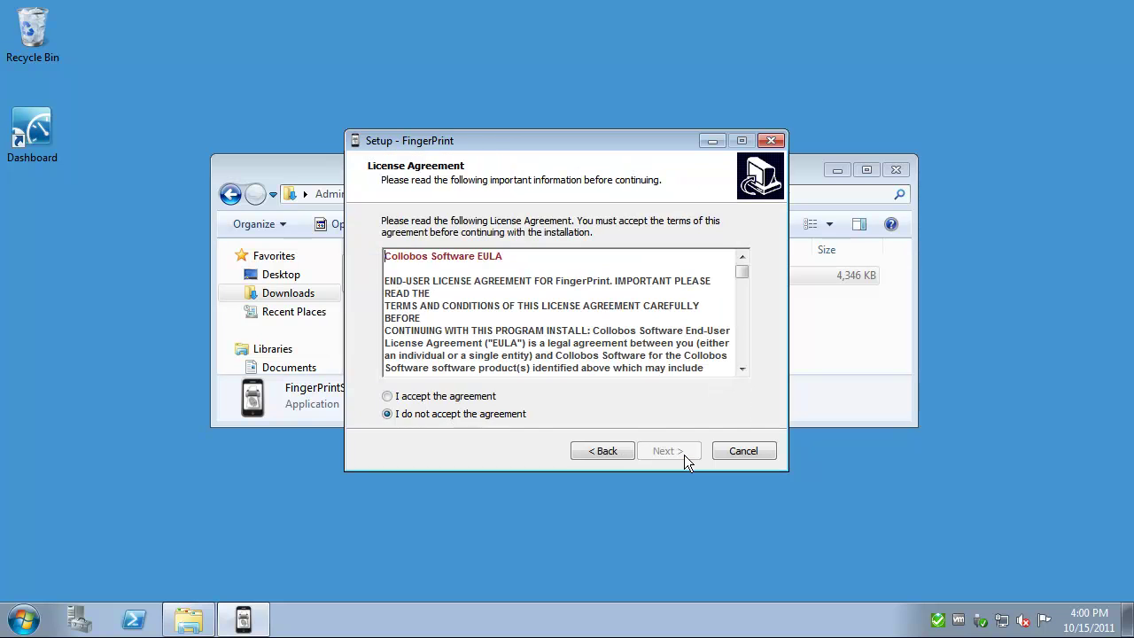
pyautogui.click(469, 400)
pyautogui.click(673, 454)
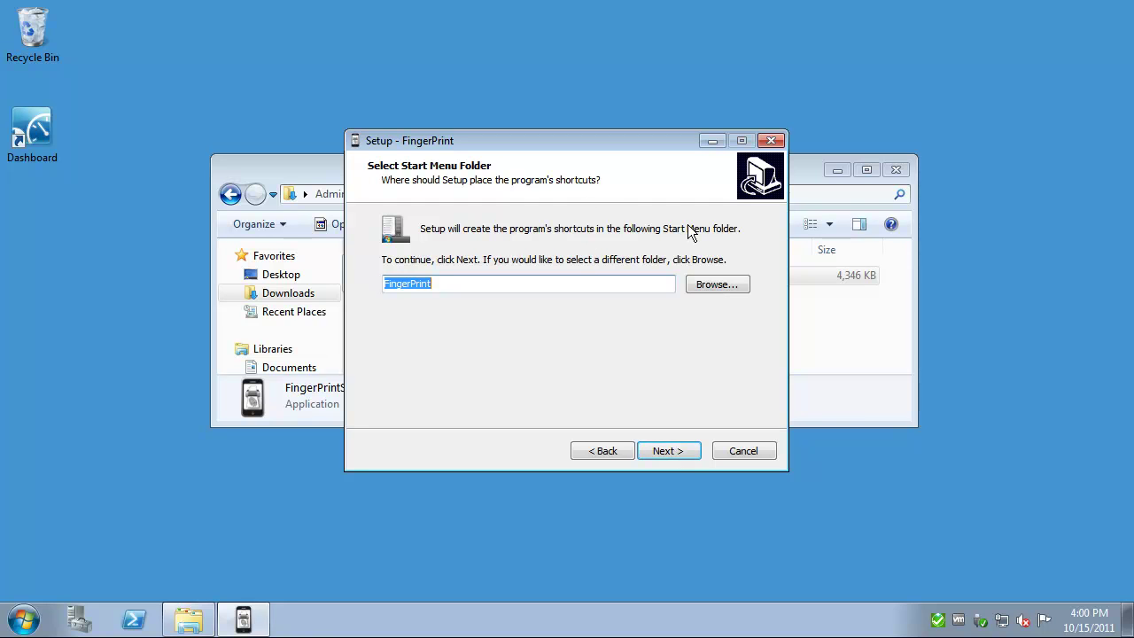
pyautogui.click(669, 454)
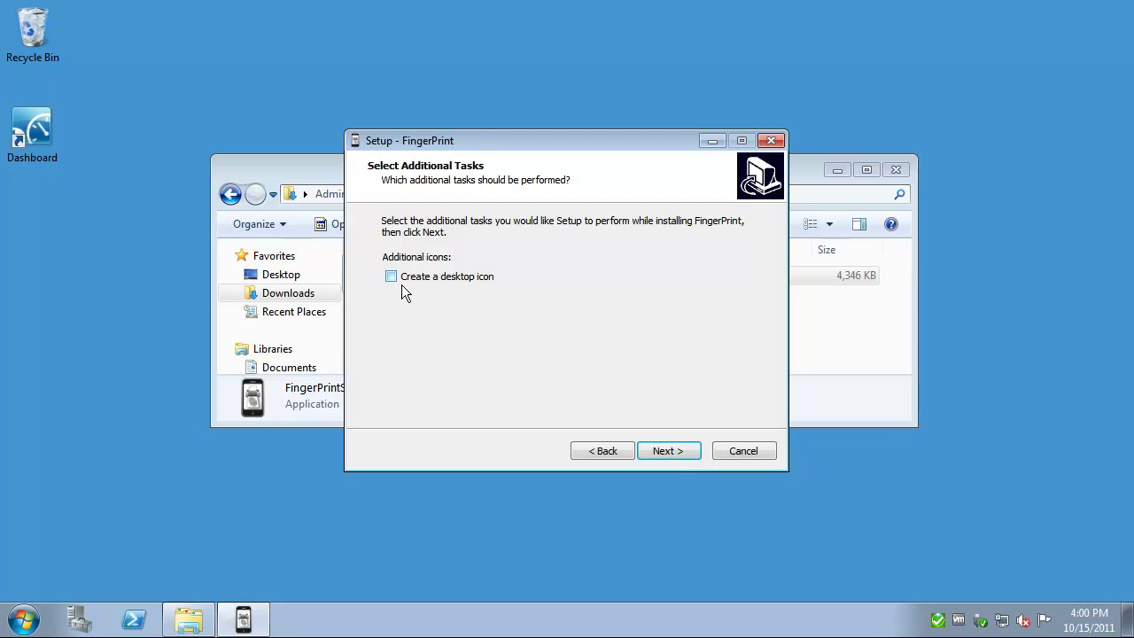
pyautogui.click(677, 452)
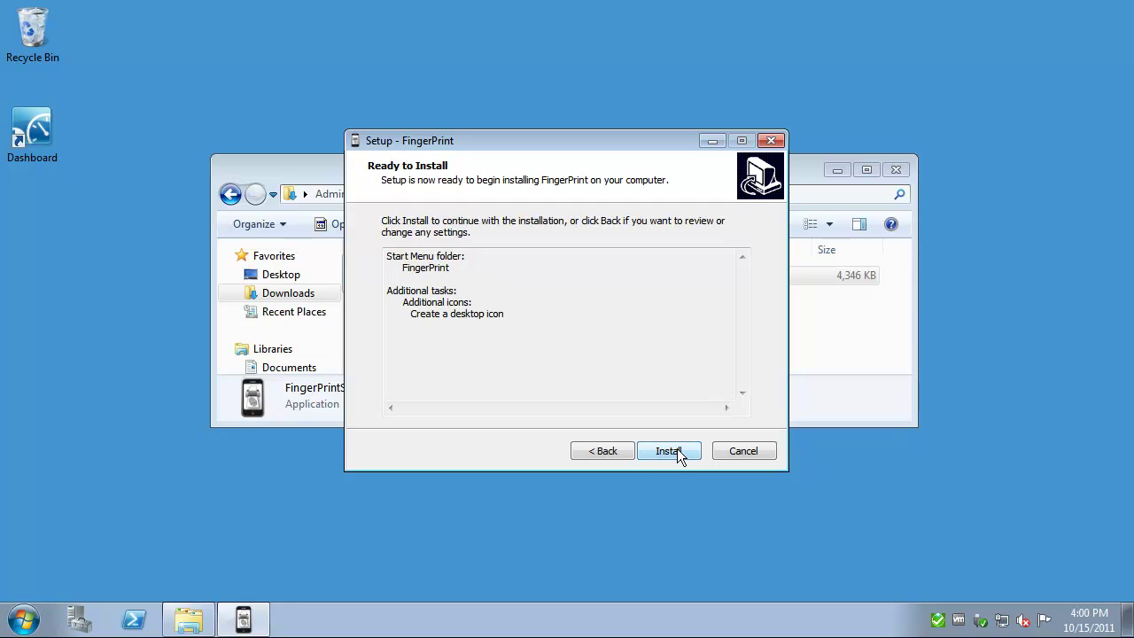
# Install FingerPrint and launch it on finishing the setup, closing the Downloads folder
pyautogui.click(677, 452)
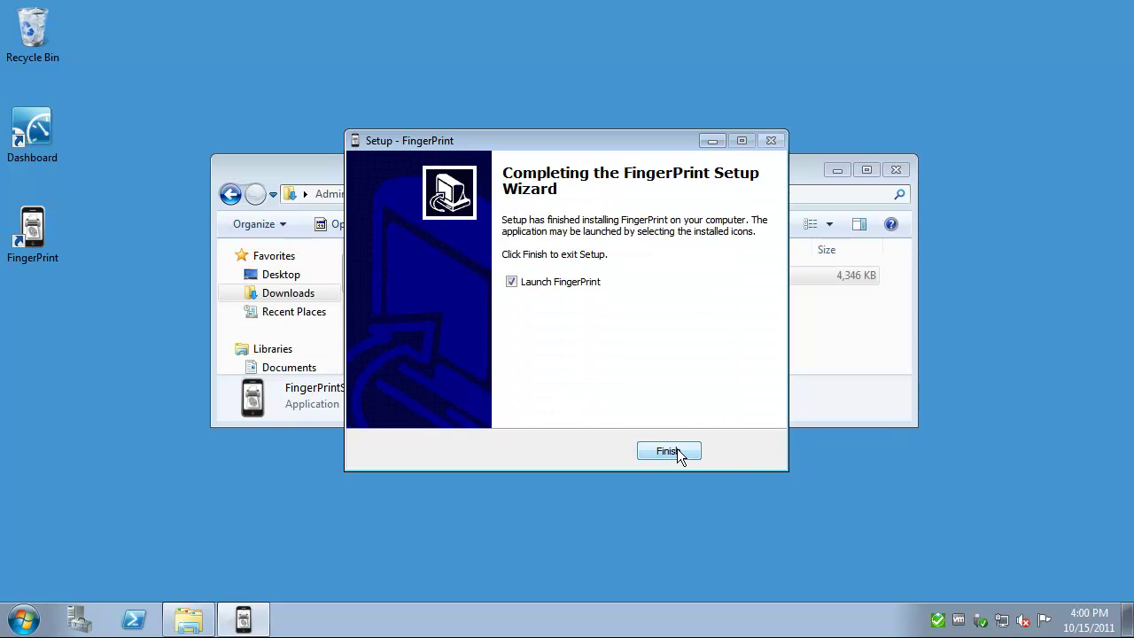
pyautogui.click(677, 450)
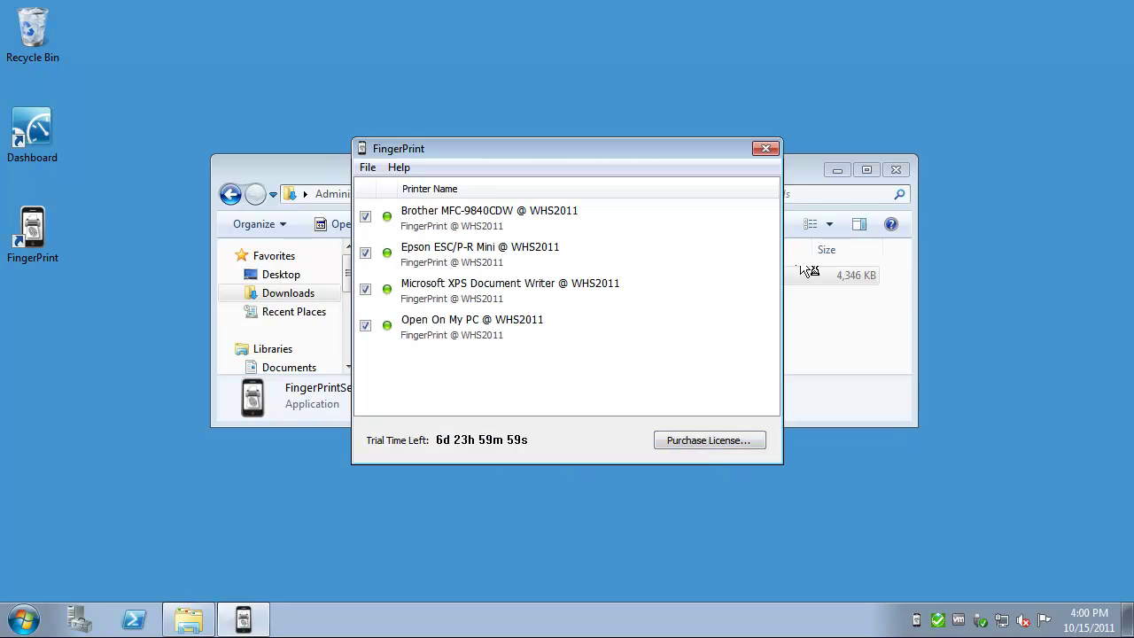
pyautogui.click(895, 169)
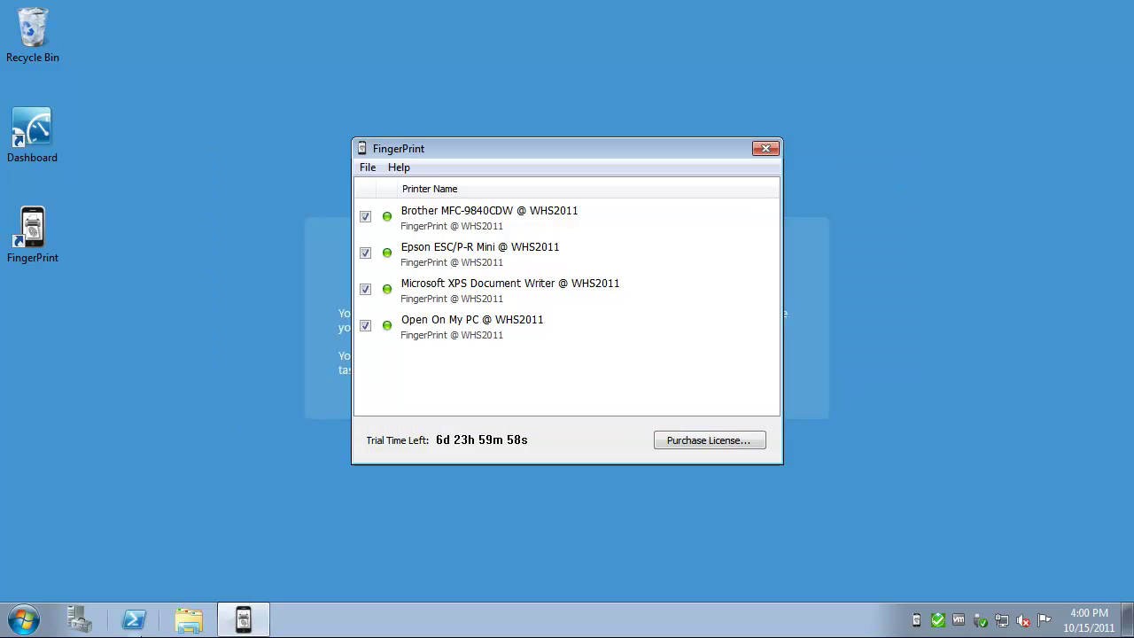
# Set the My Program shortcut in the Startup folder to run Minimized
pyautogui.click(24, 620)
pyautogui.moveTo(274, 448)
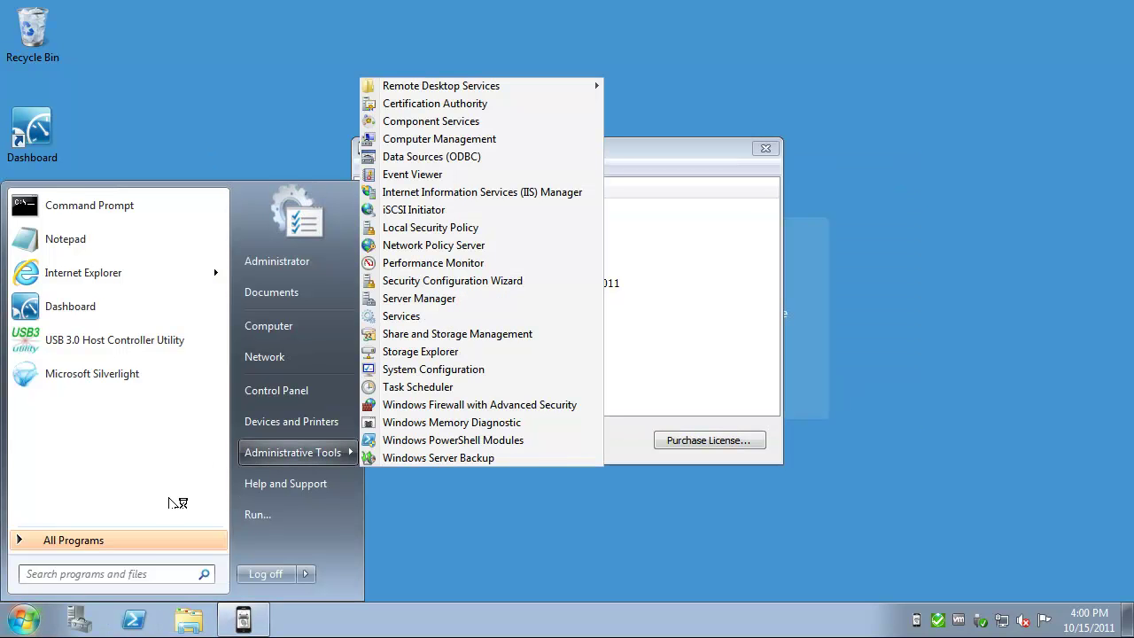
pyautogui.click(144, 542)
pyautogui.click(45, 435)
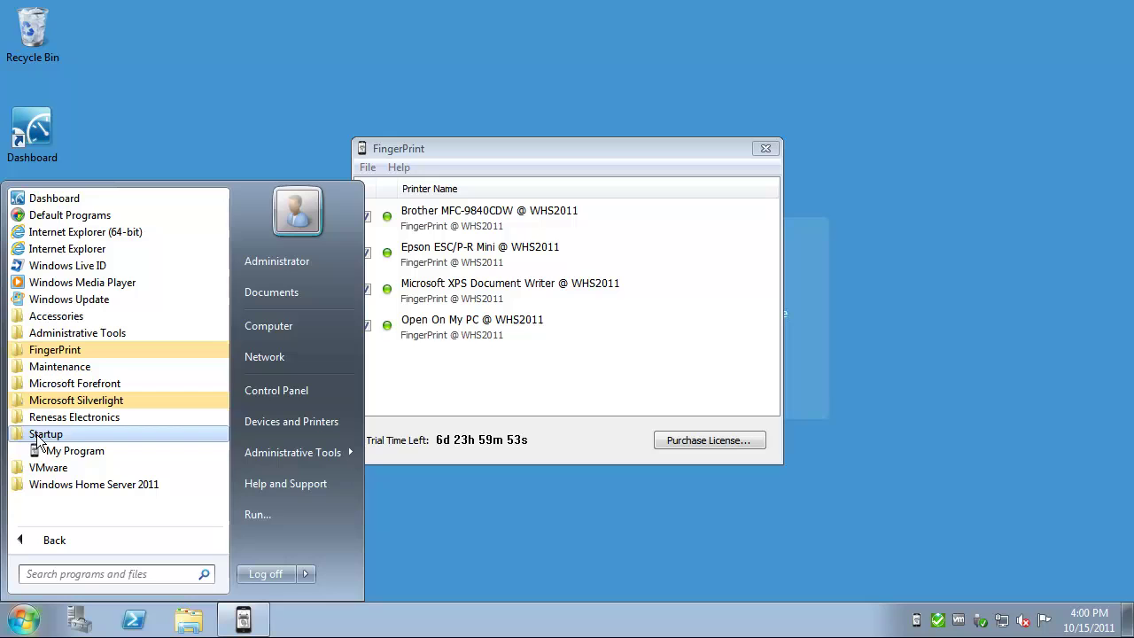
pyautogui.rightClick(91, 455)
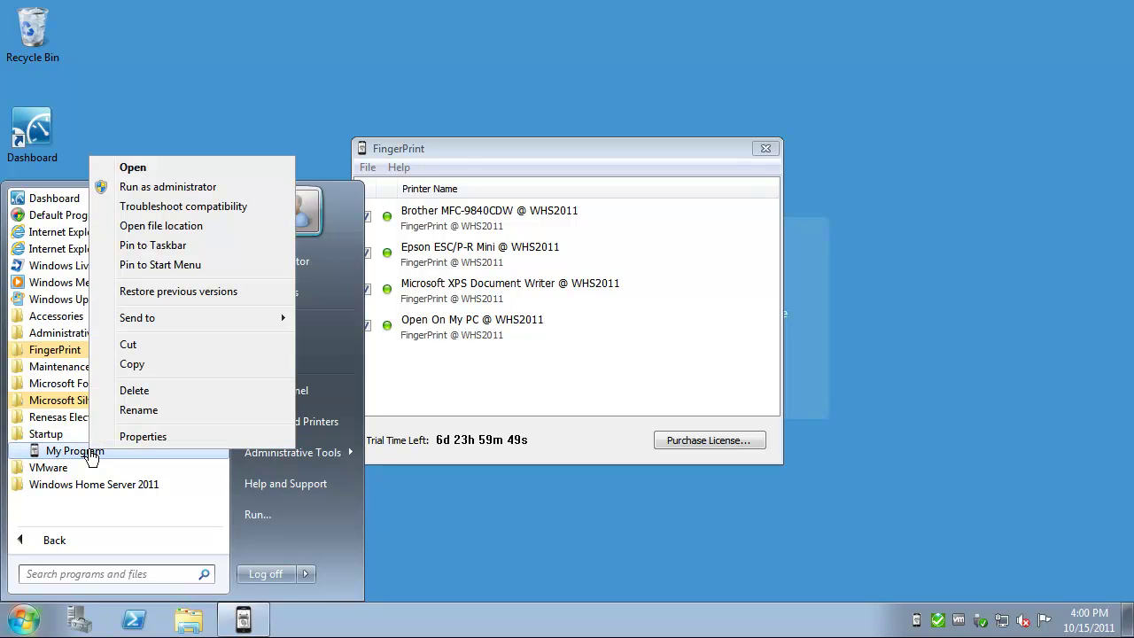
pyautogui.click(142, 438)
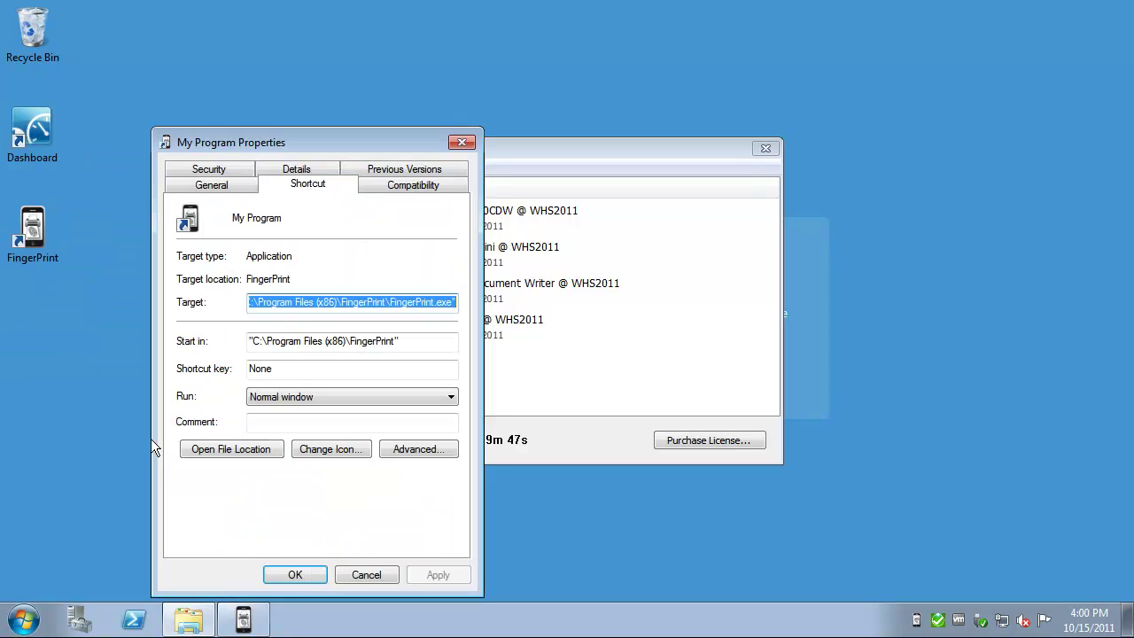
pyautogui.click(275, 398)
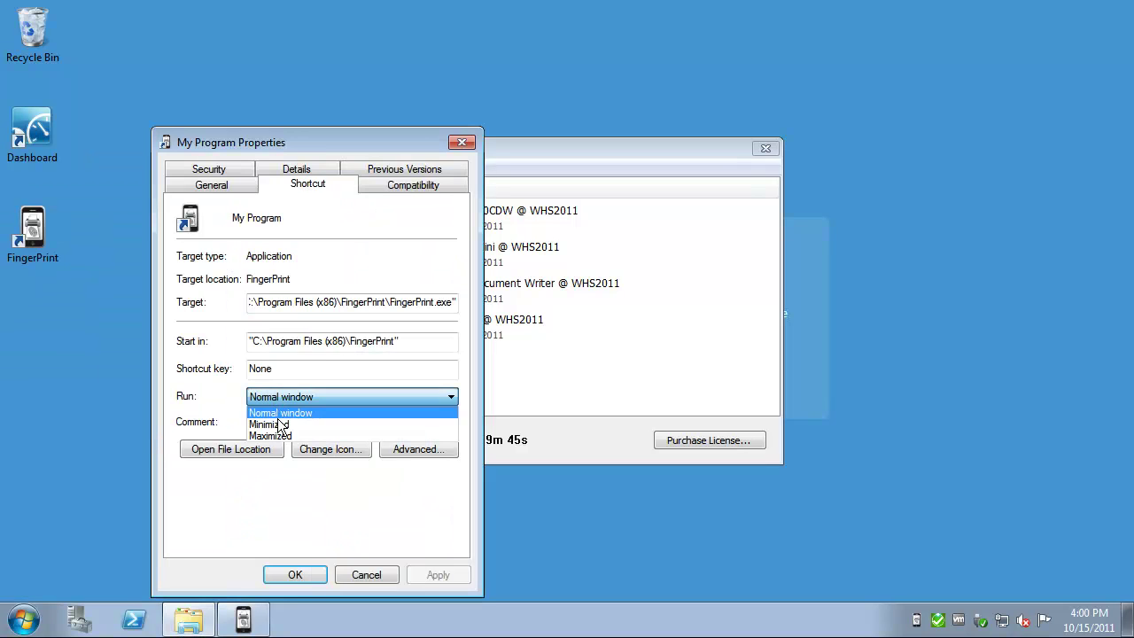
pyautogui.click(278, 422)
pyautogui.click(297, 576)
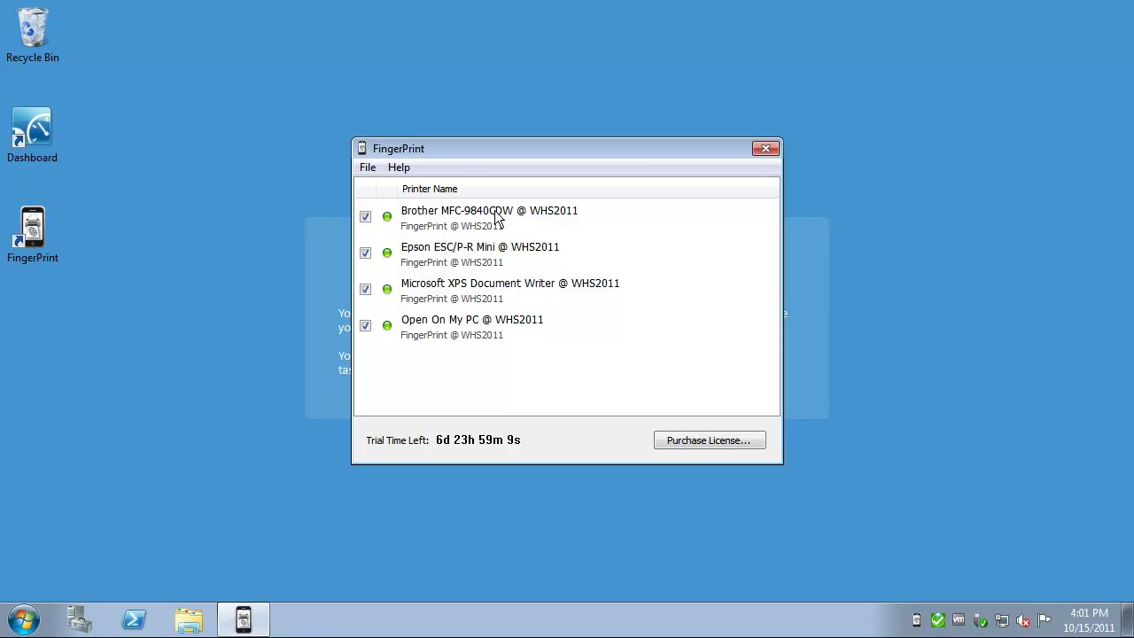
# Review the Open On My PC and Epson ESC/P-R Mini printers in the FingerPrint list and dismiss the file-opening warning
pyautogui.click(468, 338)
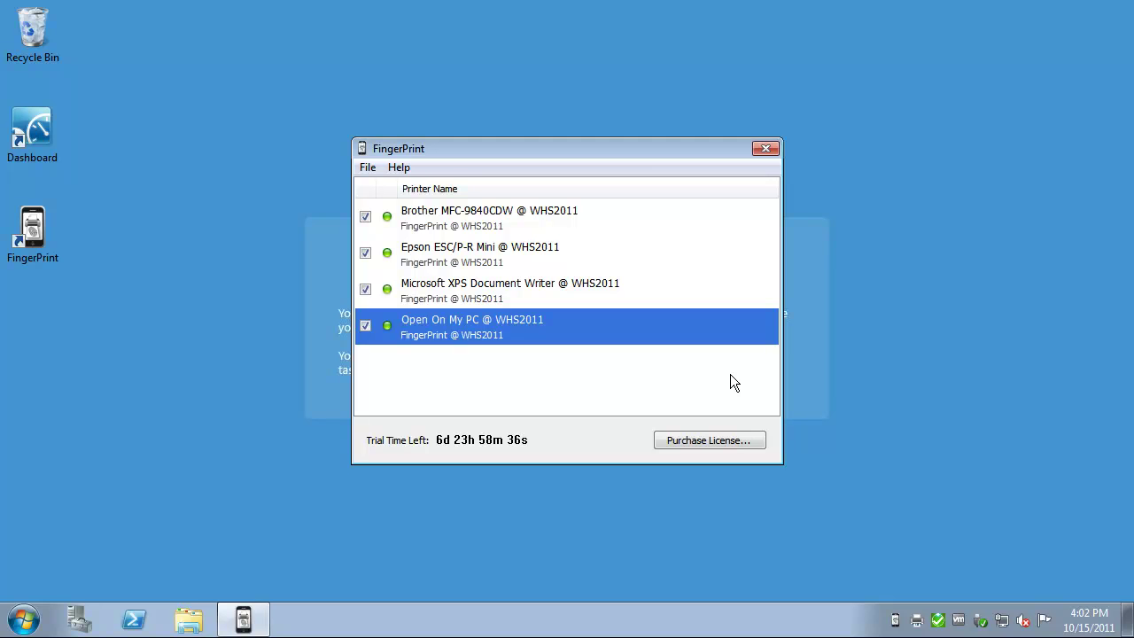
pyautogui.click(519, 260)
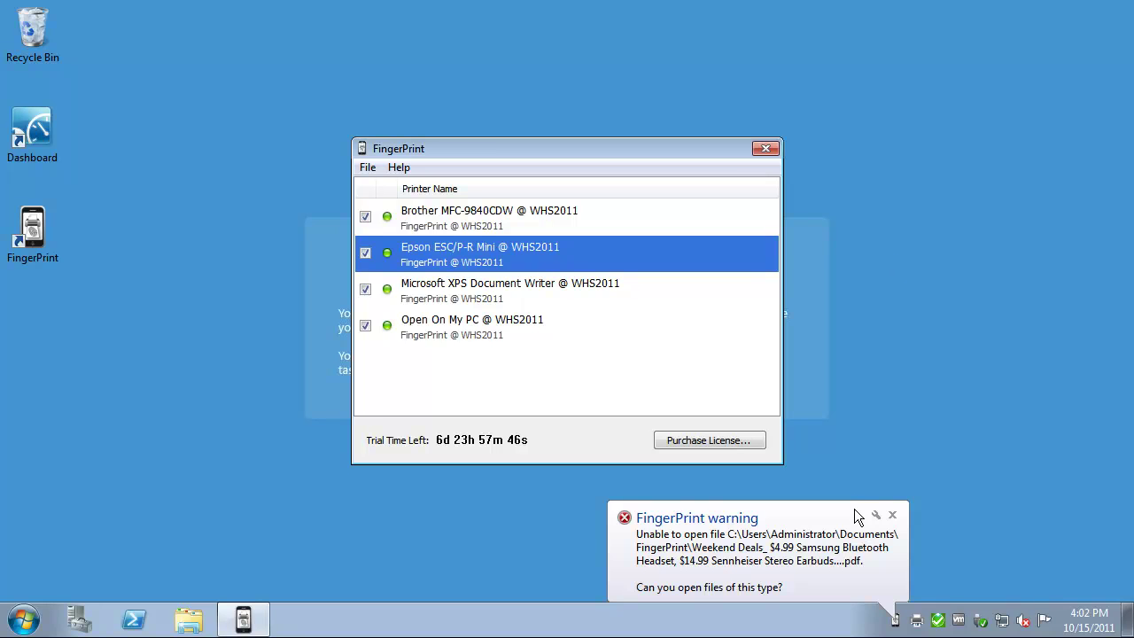
pyautogui.click(836, 549)
pyautogui.click(775, 559)
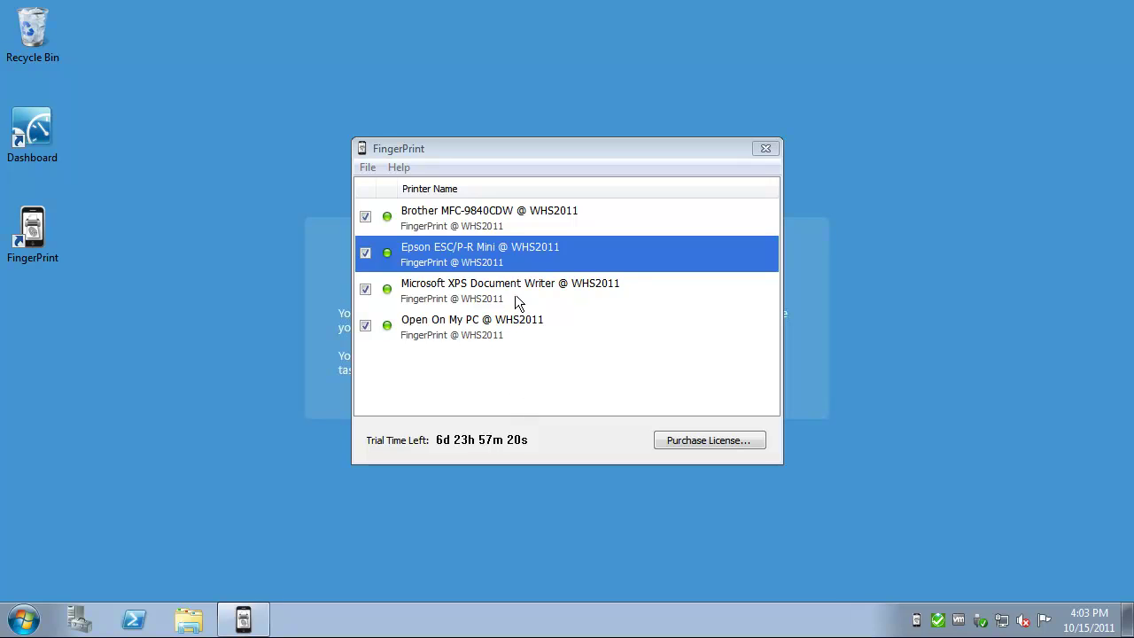
pyautogui.click(497, 337)
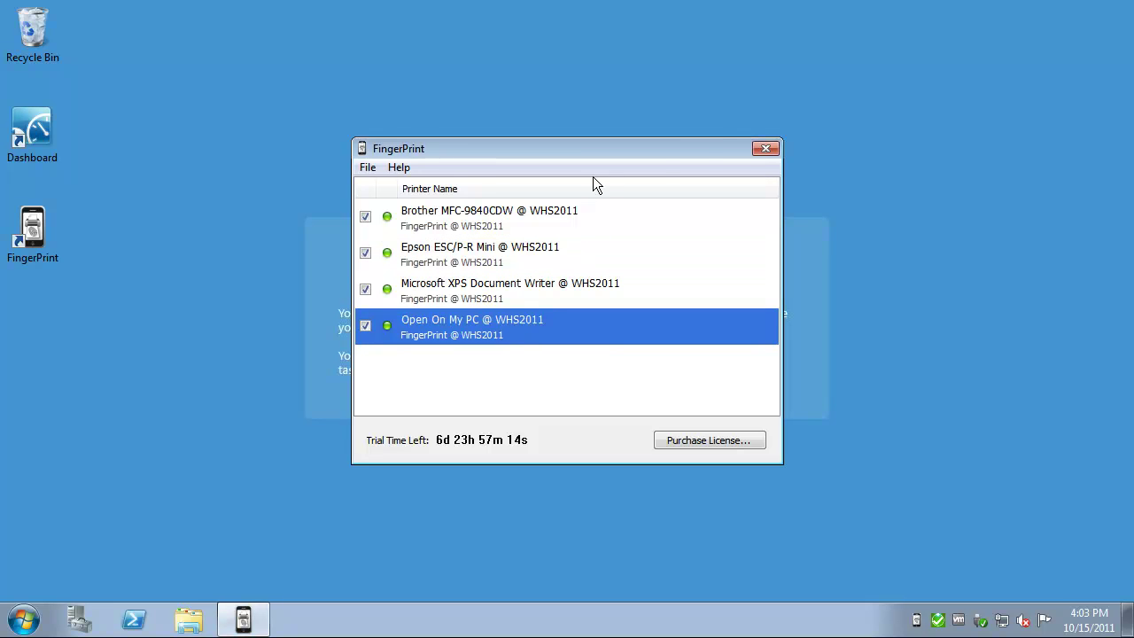
pyautogui.click(334, 331)
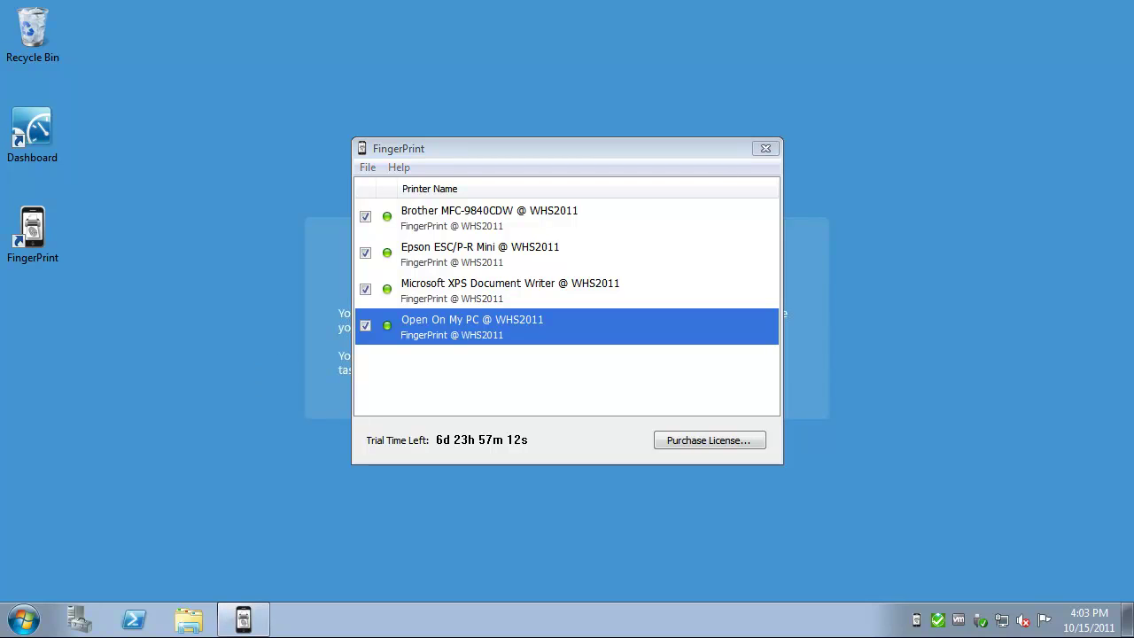
# Run netplwiz.exe, examine the user name and password logon requirement and the advanced account settings, and close User Accounts
pyautogui.click(23, 622)
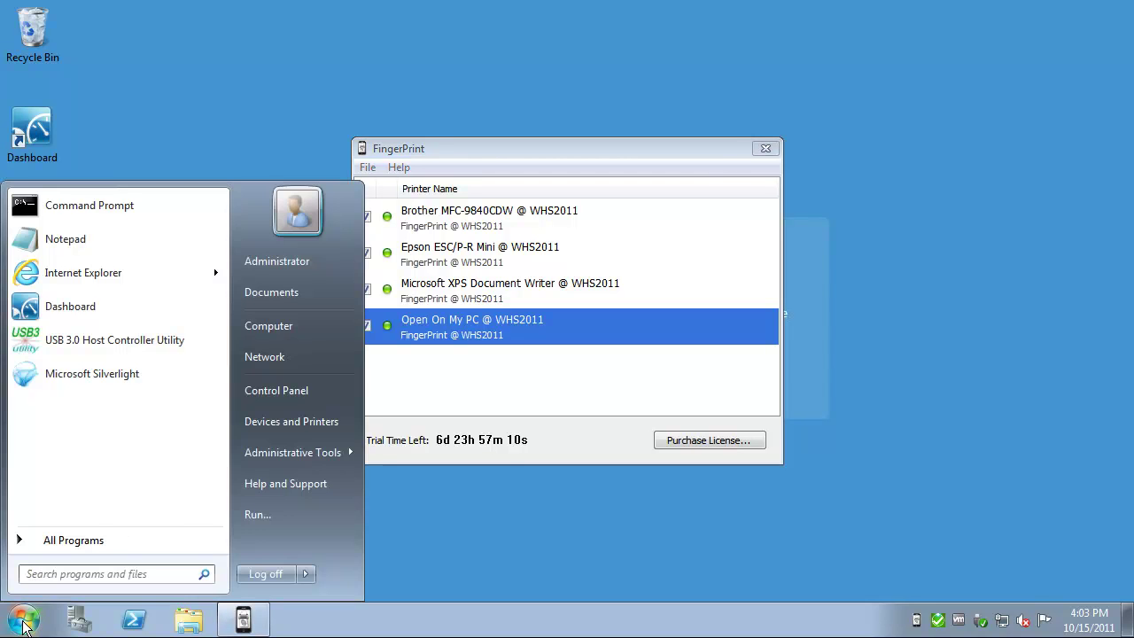
pyautogui.write('netpl')
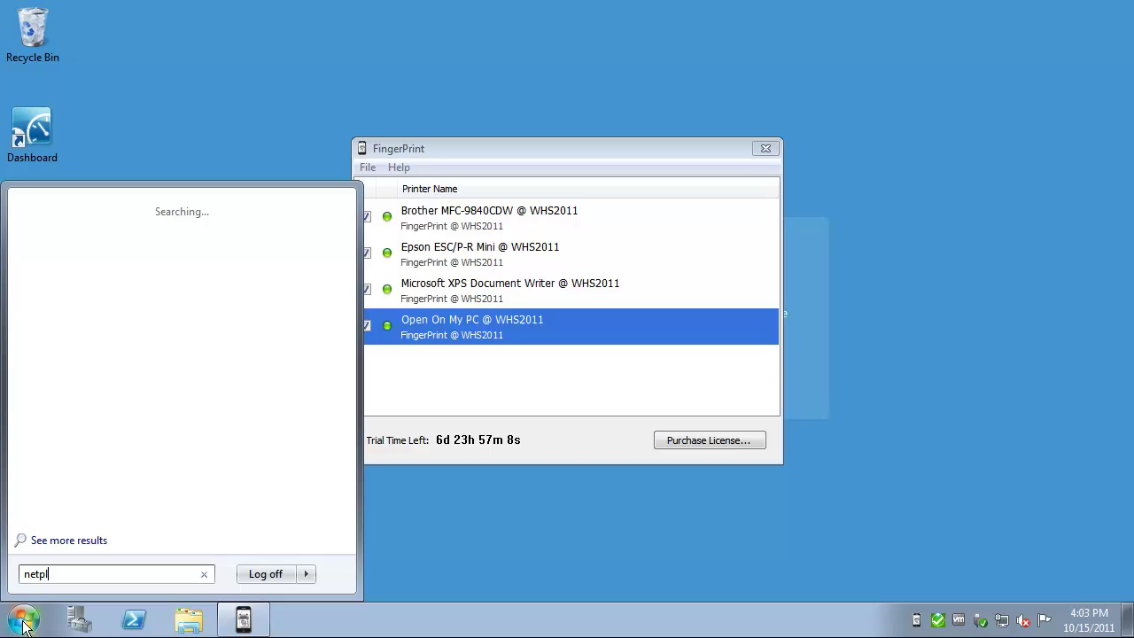
pyautogui.write('wiz.exe')
pyautogui.press('Return')
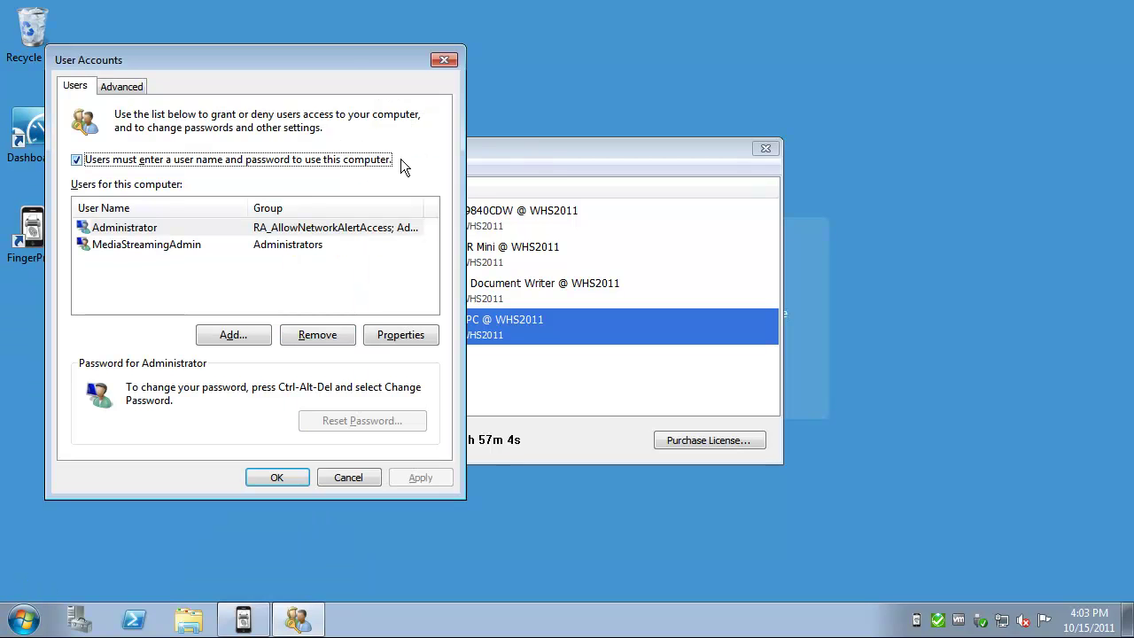
pyautogui.moveTo(344, 61); pyautogui.dragTo(605, 84)
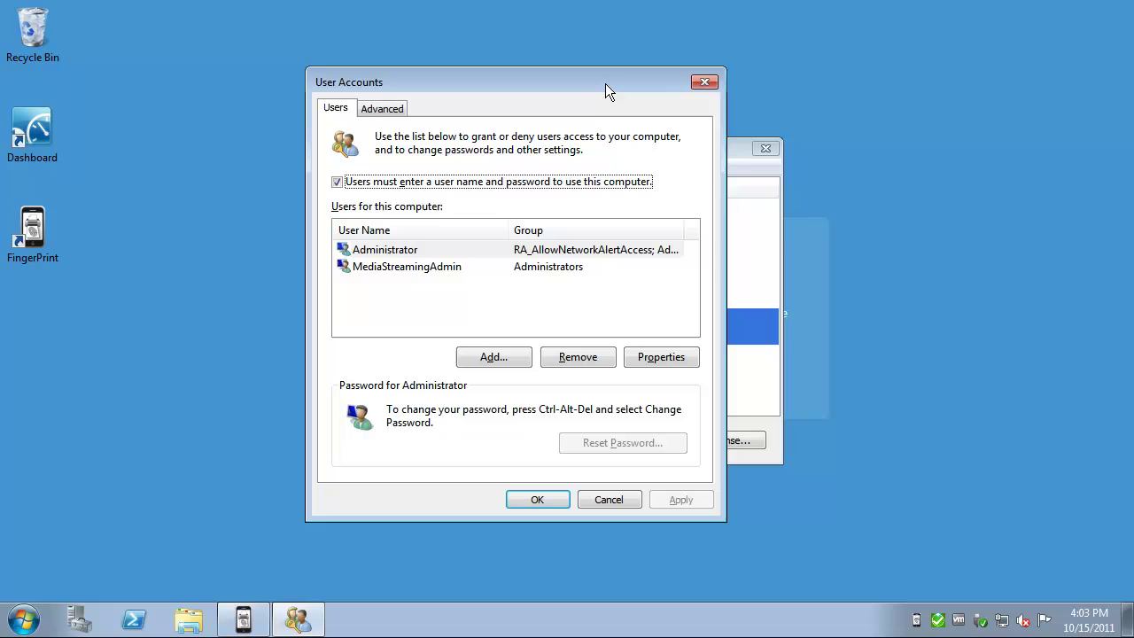
pyautogui.click(375, 107)
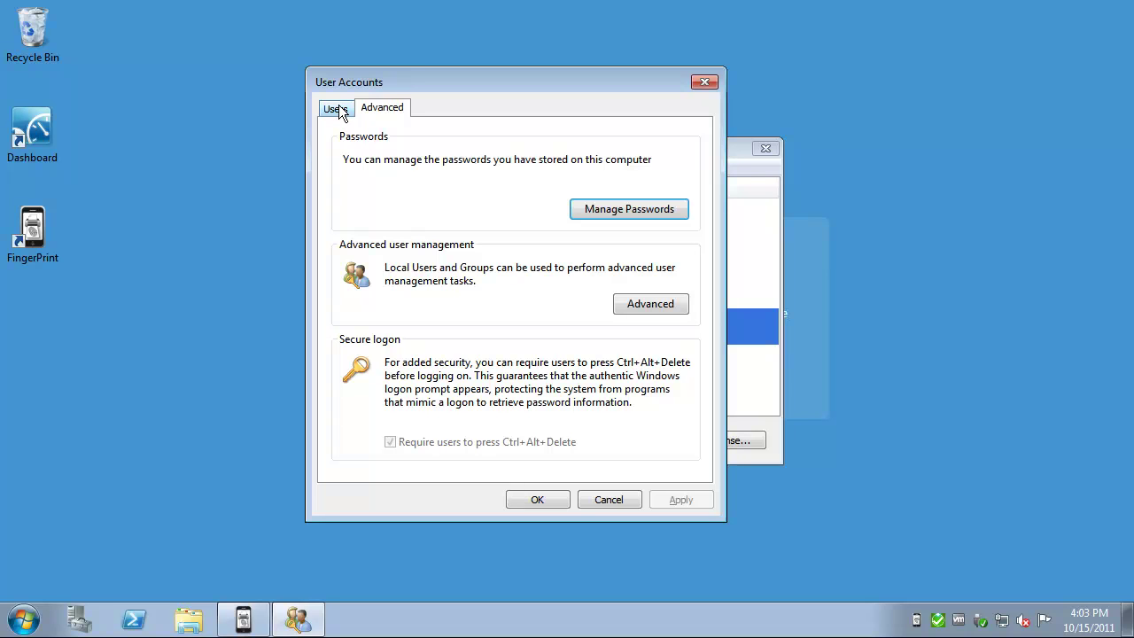
pyautogui.click(339, 110)
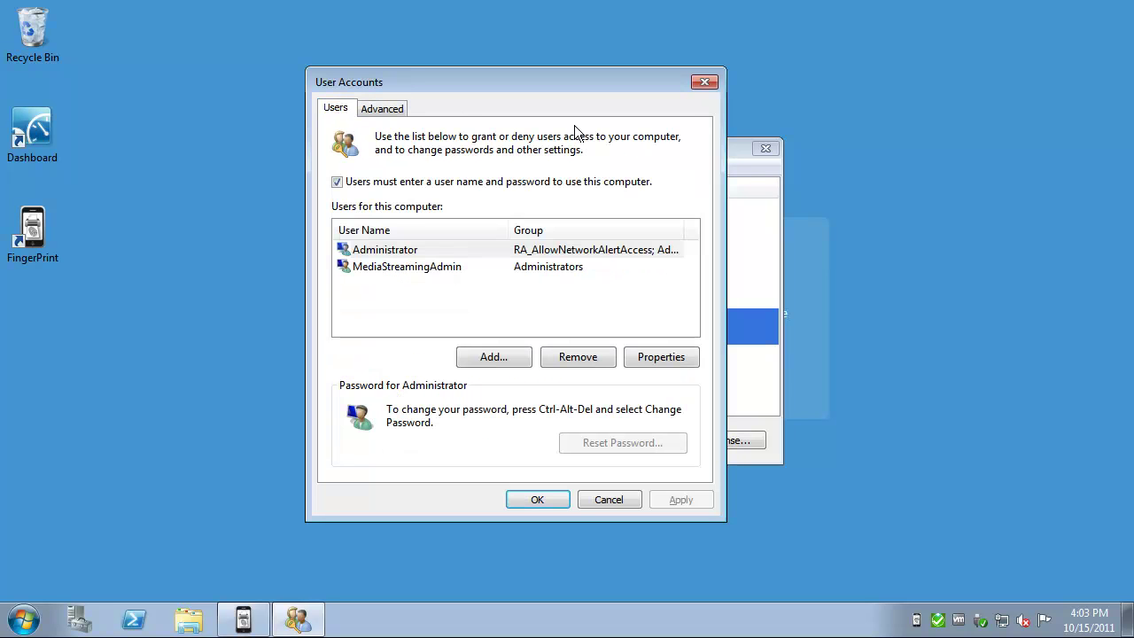
pyautogui.click(705, 83)
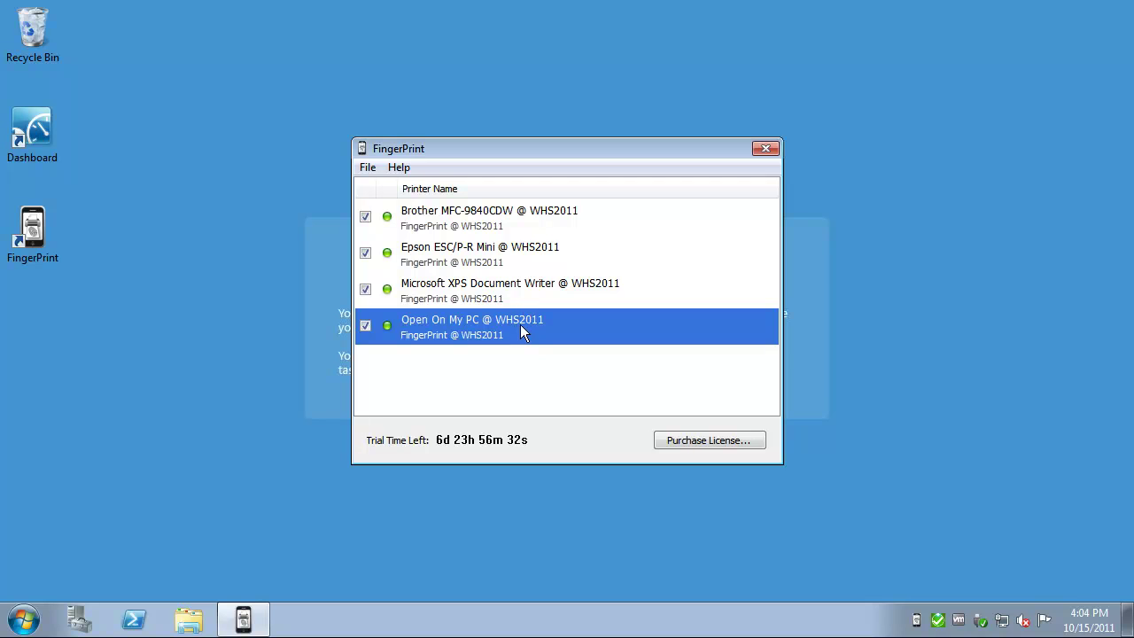
# Log off from the server desktop session
pyautogui.click(23, 620)
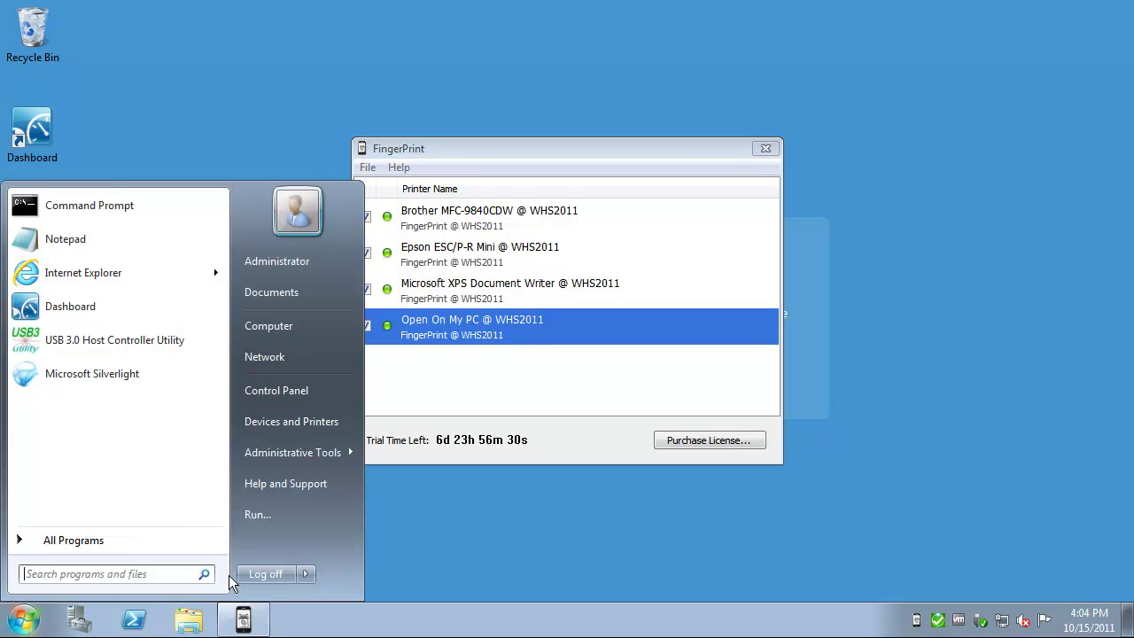
pyautogui.click(271, 574)
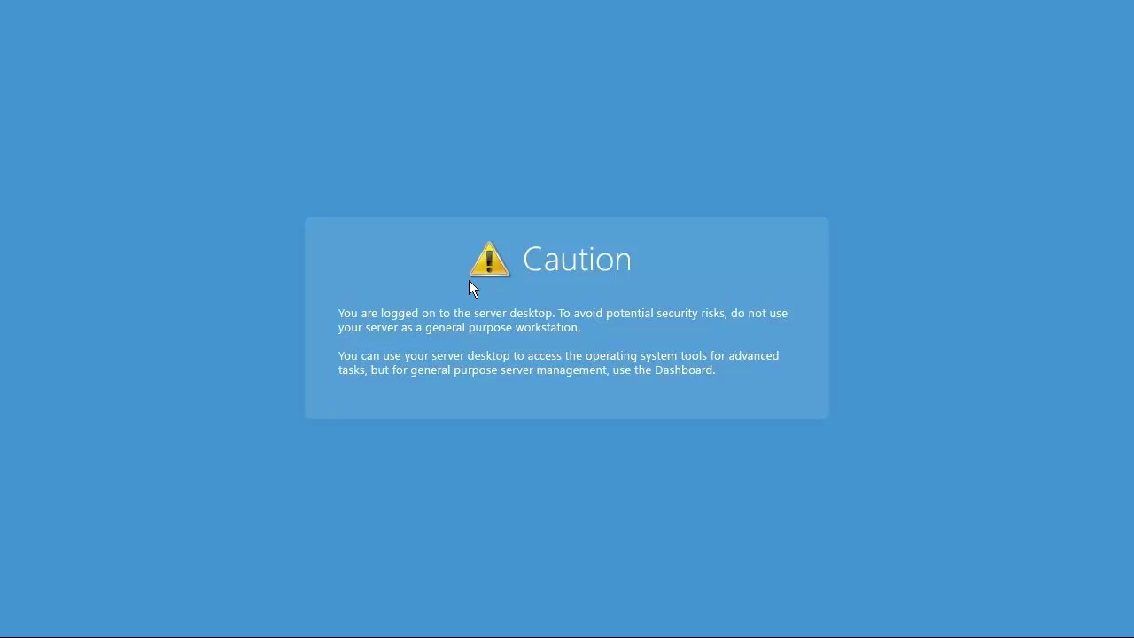